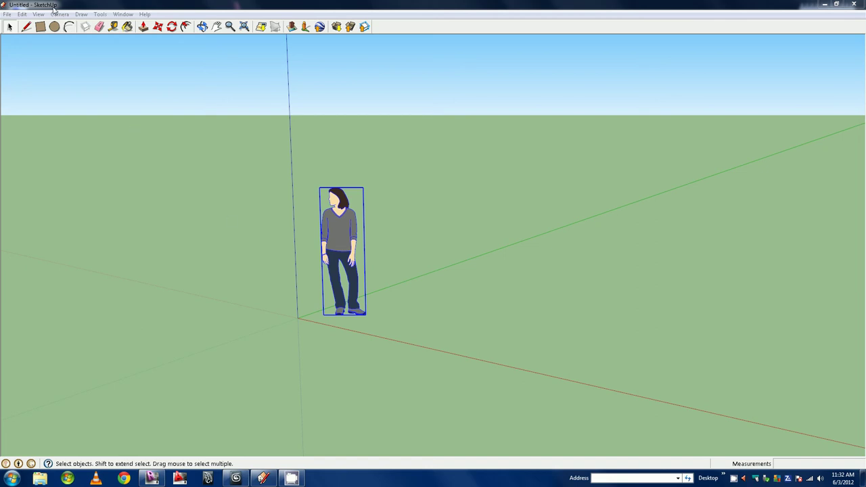
# Step: Erase the person figure, then search for Uluru and centre it on the Add Location satellite map
pyautogui.rightClick(325, 224)
pyautogui.click(341, 242)
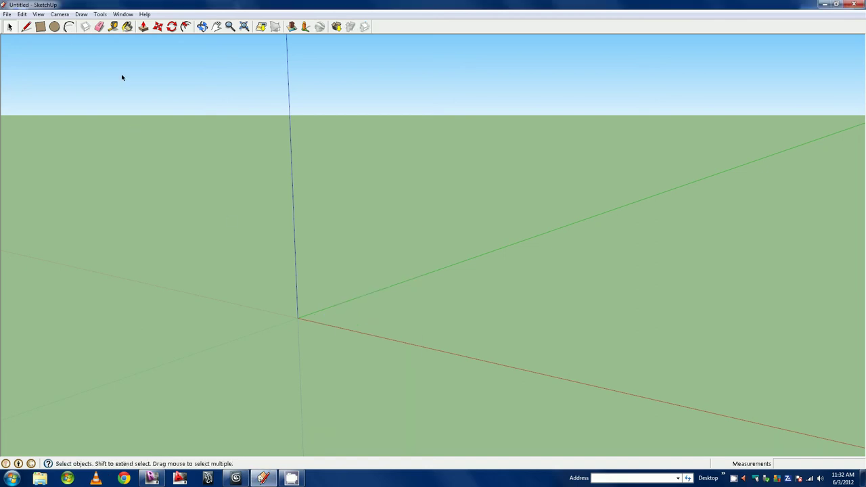
pyautogui.click(6, 14)
pyautogui.moveTo(31, 124)
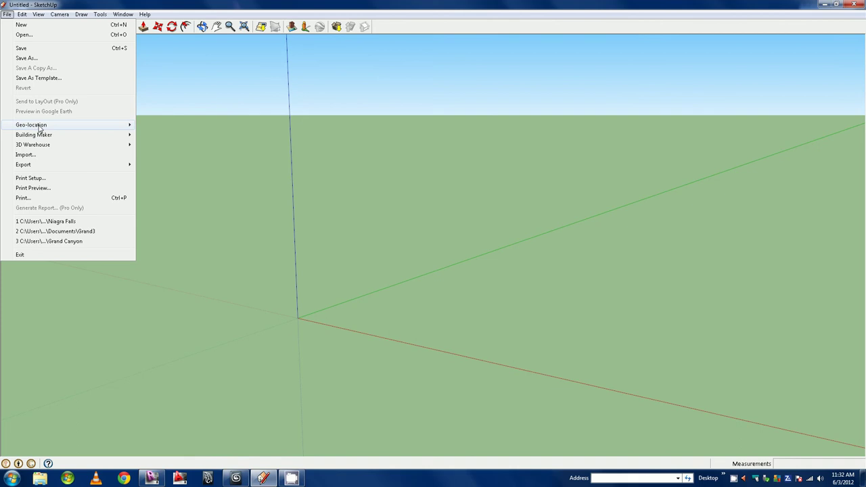
pyautogui.click(169, 125)
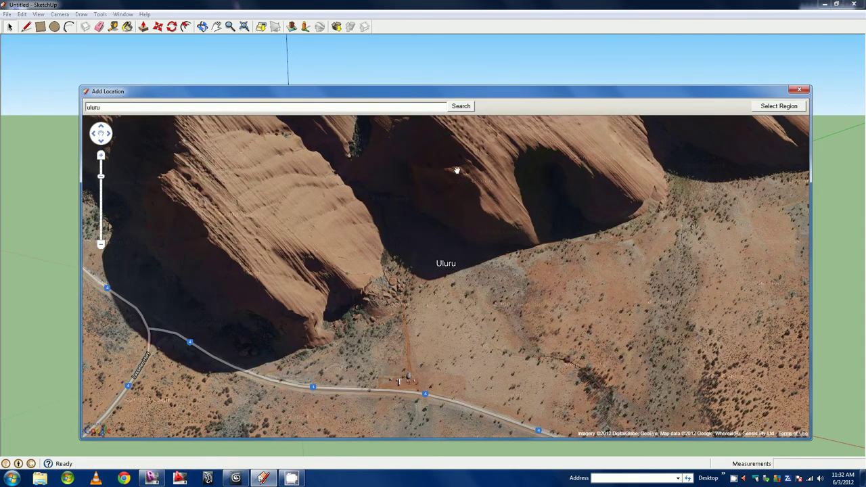
pyautogui.scroll(-1, 457, 170)
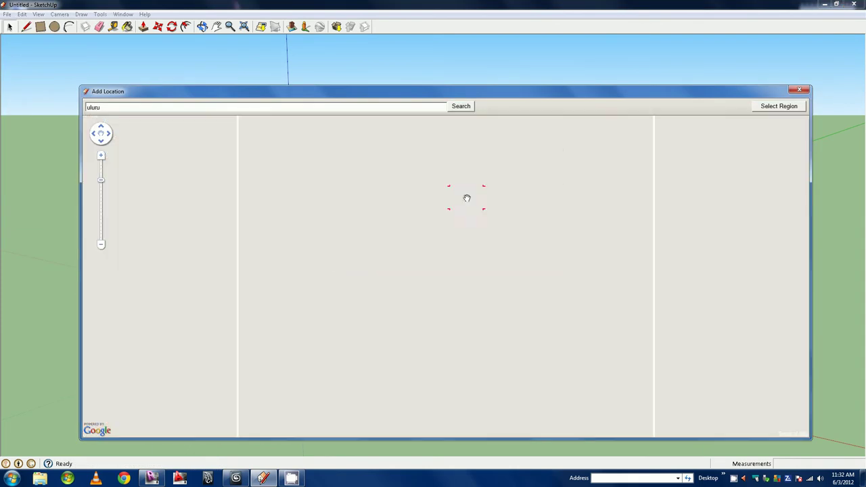
pyautogui.moveTo(437, 186); pyautogui.dragTo(509, 255)
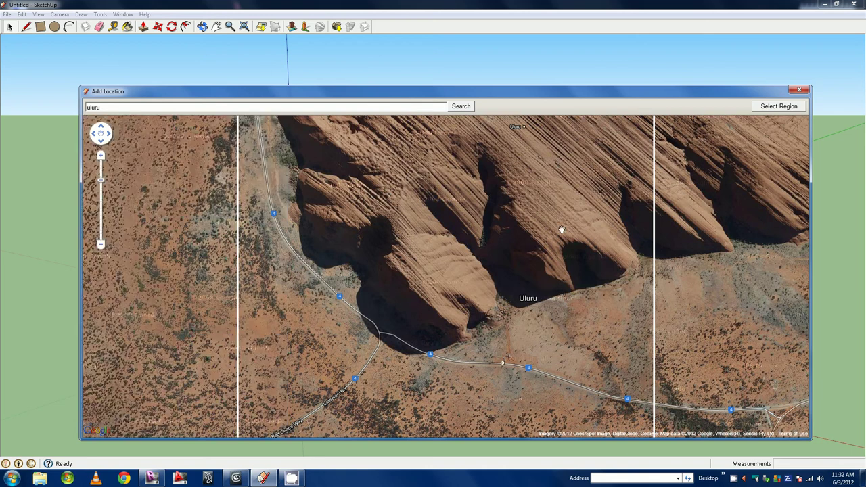
pyautogui.scroll(-1, 559, 228)
pyautogui.moveTo(534, 223)
pyautogui.mouseDown()
pyautogui.moveTo(485, 296)
pyautogui.moveTo(493, 276)
pyautogui.mouseUp()
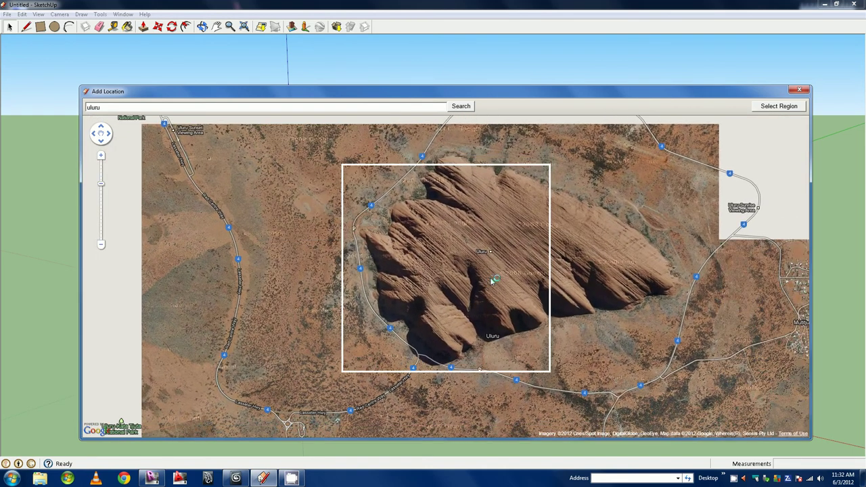
# Step: Tighten the import region around Uluru and grab it into the model
pyautogui.click(762, 110)
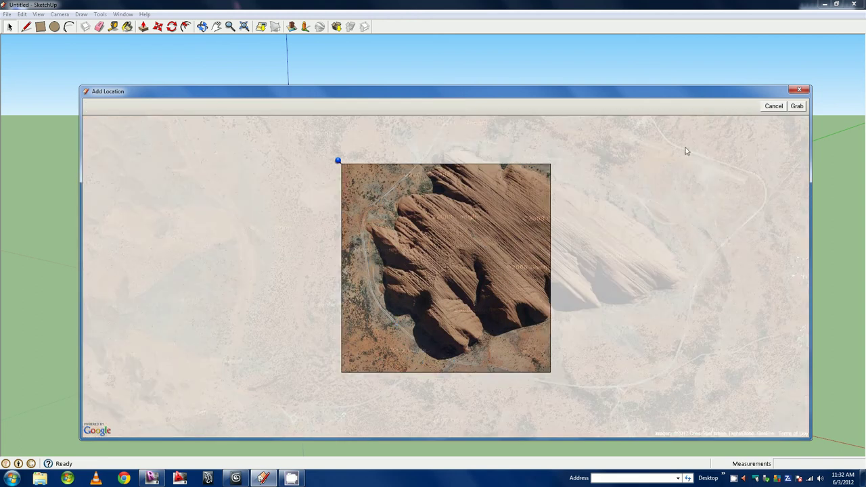
pyautogui.moveTo(338, 163); pyautogui.dragTo(357, 160)
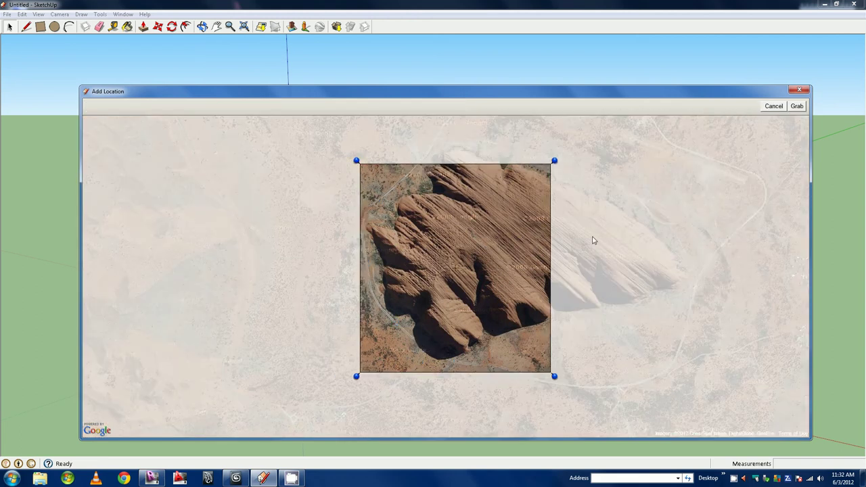
pyautogui.click(797, 107)
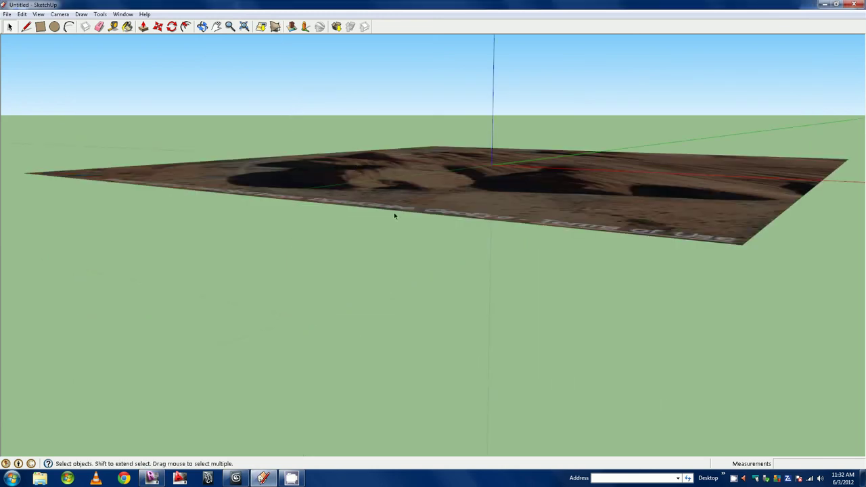
# Step: Unlock and erase the flat snapshot plane
pyautogui.click(396, 214)
pyautogui.rightClick(396, 214)
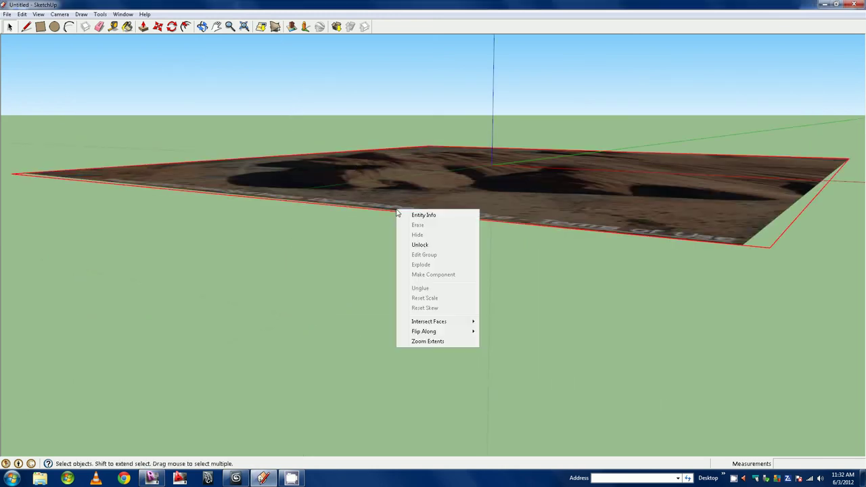
pyautogui.click(429, 248)
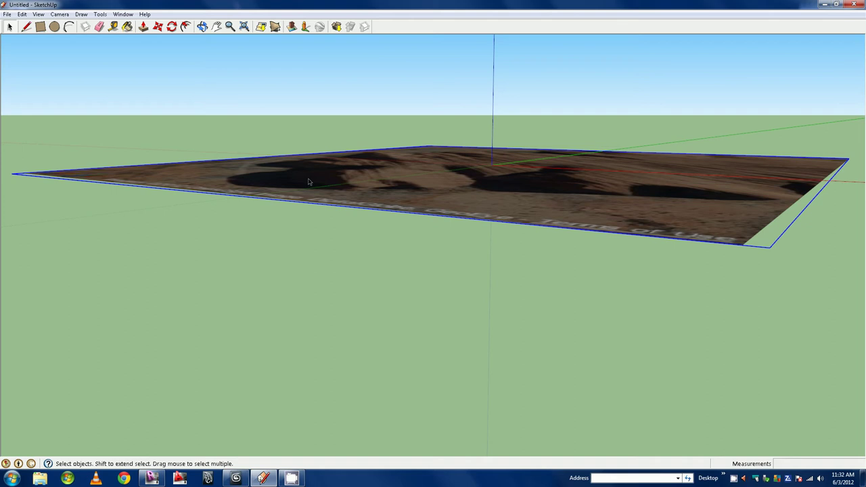
pyautogui.rightClick(281, 195)
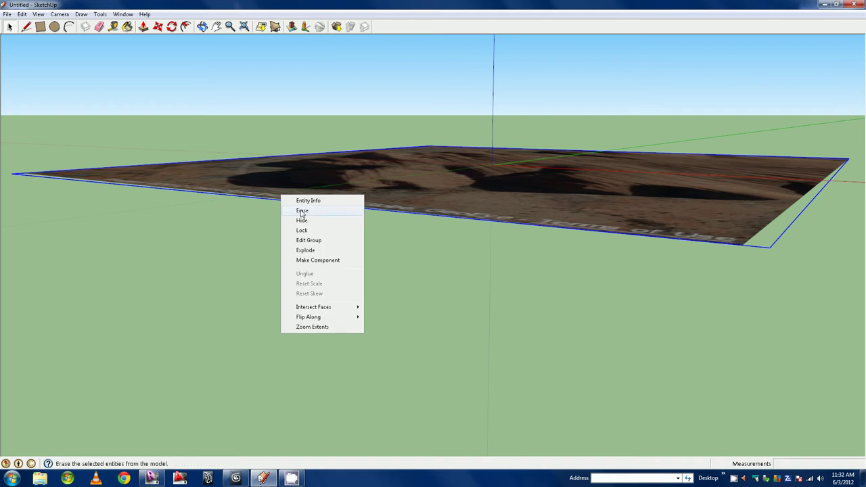
pyautogui.click(302, 211)
# Step: Toggle on the 3D terrain and orbit around the textured Uluru rock, then select it
pyautogui.click(277, 29)
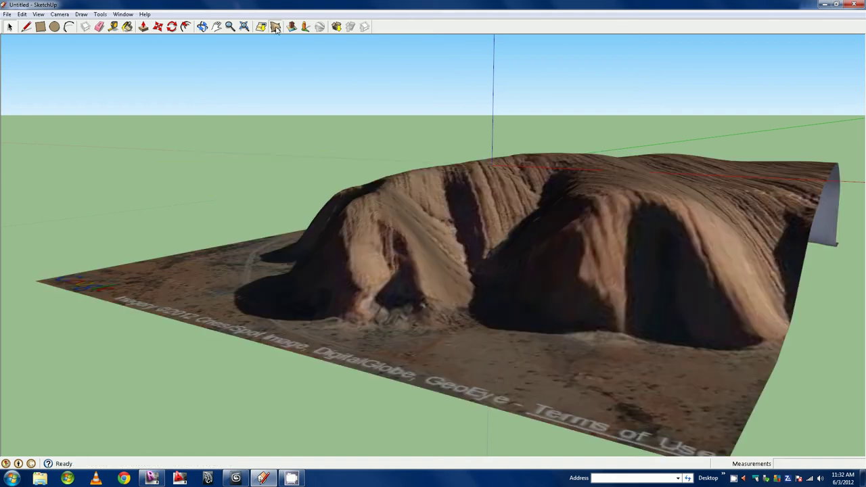
pyautogui.moveTo(570, 235)
pyautogui.mouseDown(button='middle')
pyautogui.moveTo(346, 209)
pyautogui.moveTo(742, 277)
pyautogui.moveTo(663, 283)
pyautogui.mouseUp(button='middle')
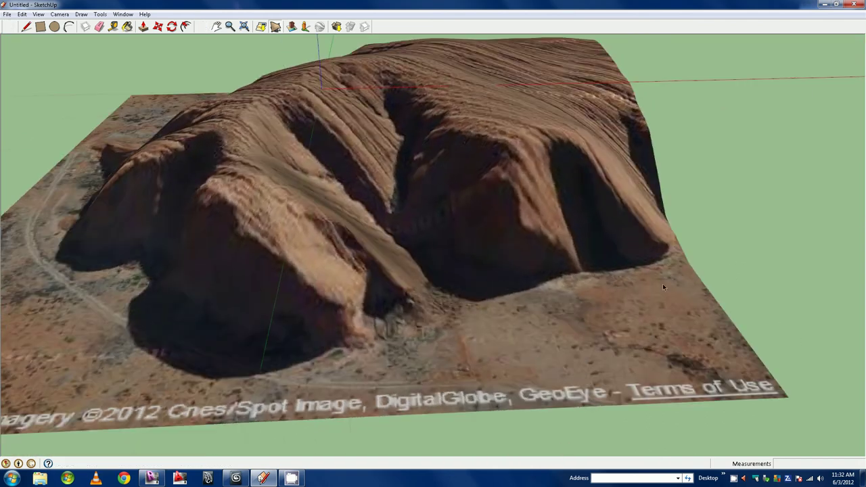
pyautogui.scroll(3, 503, 262)
pyautogui.scroll(-3, 503, 263)
pyautogui.moveTo(571, 218); pyautogui.dragTo(453, 204, button='middle')
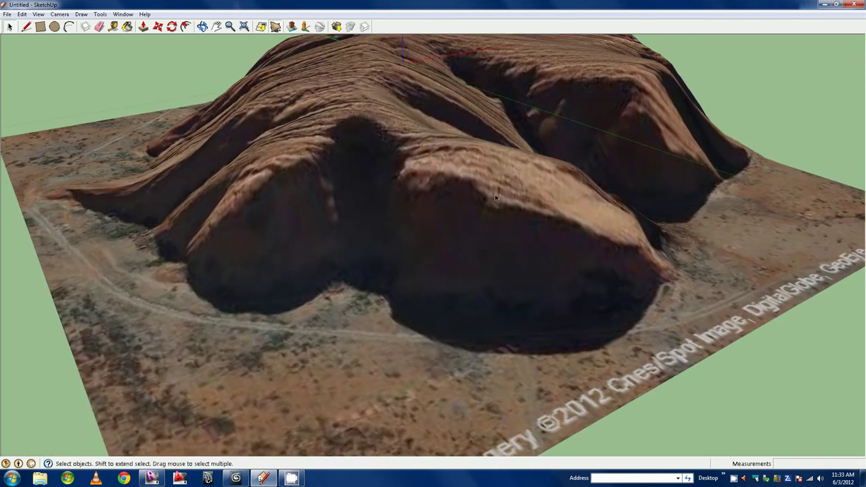
pyautogui.click(451, 202)
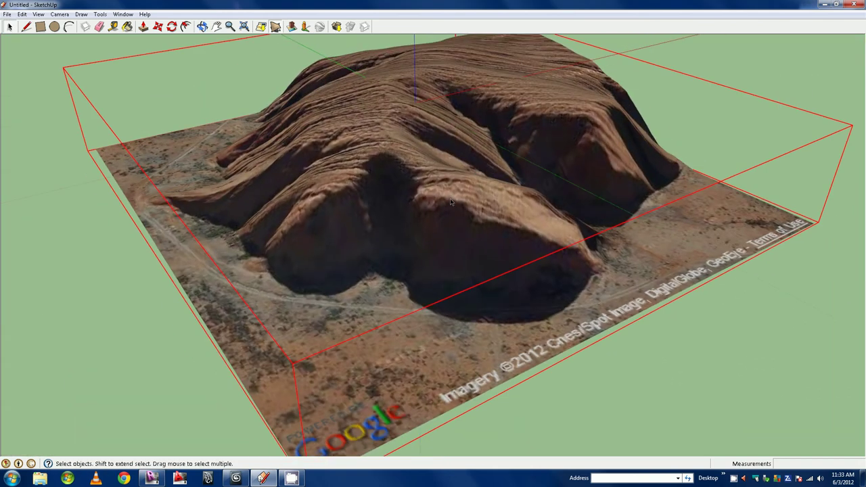
pyautogui.click(7, 14)
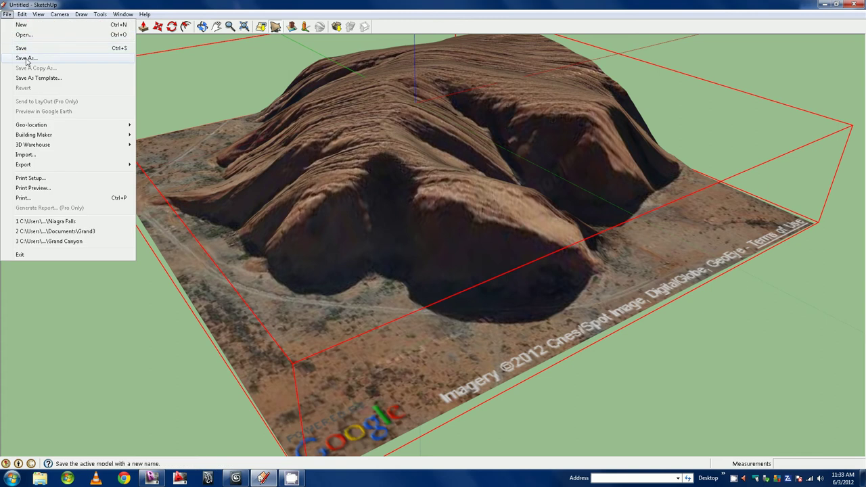
# Step: Save the model as Uluru on the Desktop
pyautogui.click(26, 58)
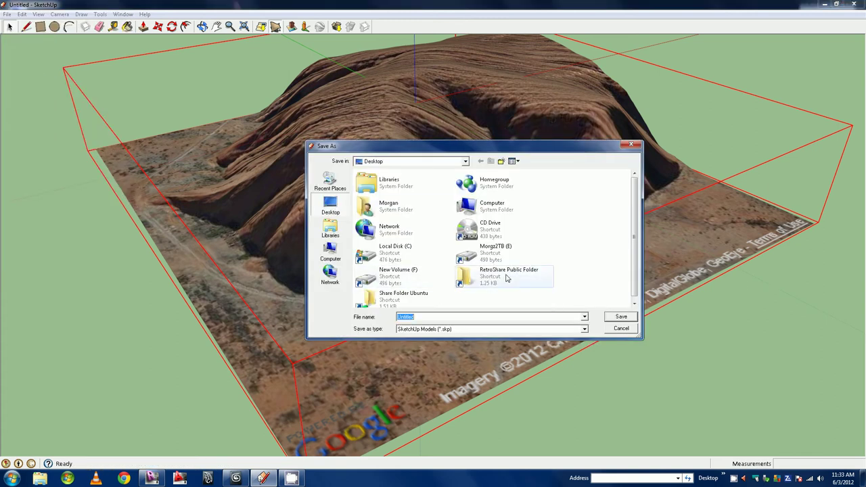
pyautogui.click(409, 161)
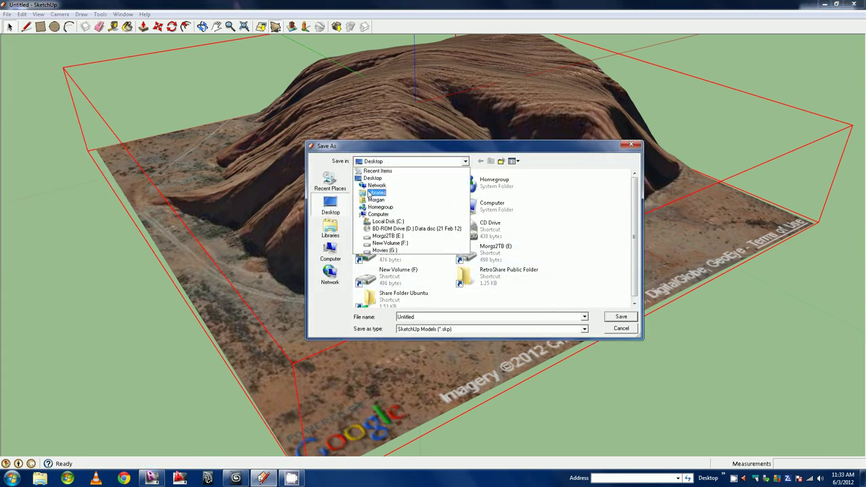
pyautogui.click(372, 178)
pyautogui.click(439, 317)
pyautogui.write('Uluru')
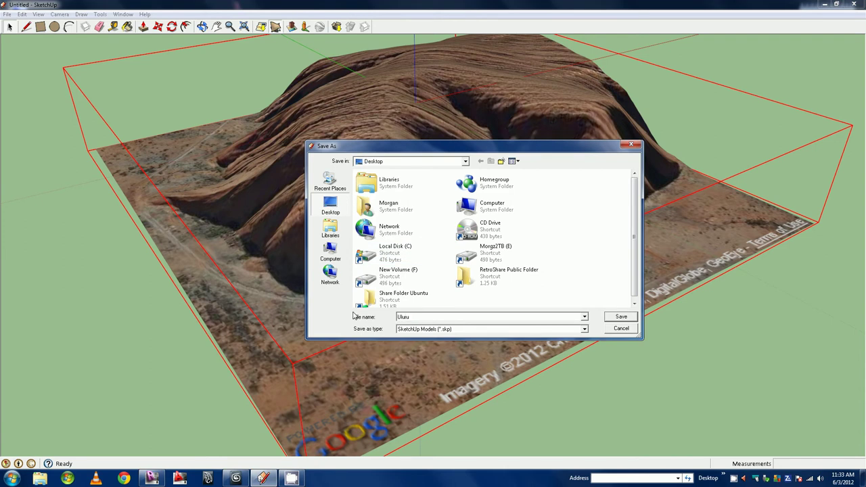
pyautogui.click(617, 318)
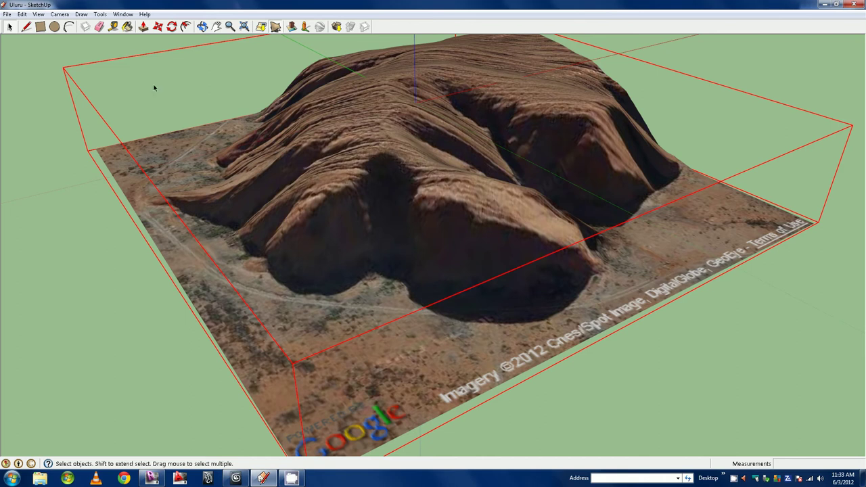
# Step: Sample the rock's Google Earth Snapshot material in the Materials panel and open it for editing
pyautogui.click(123, 14)
pyautogui.click(134, 49)
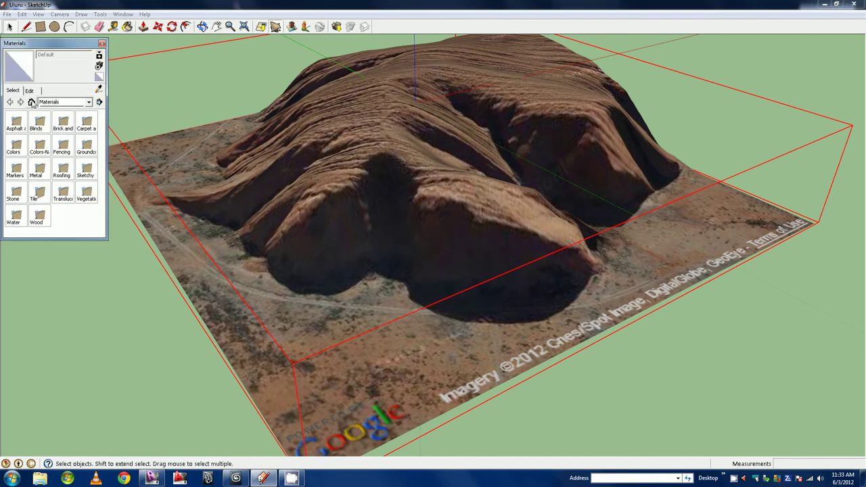
pyautogui.click(99, 90)
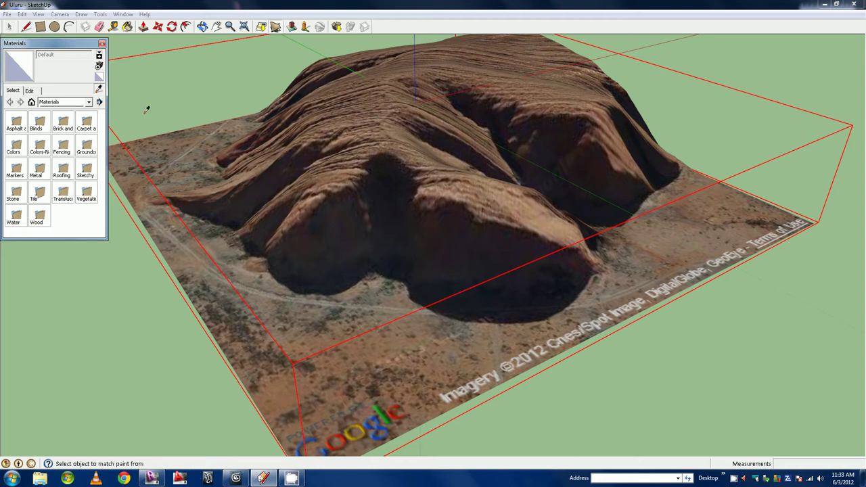
pyautogui.click(305, 143)
pyautogui.click(39, 91)
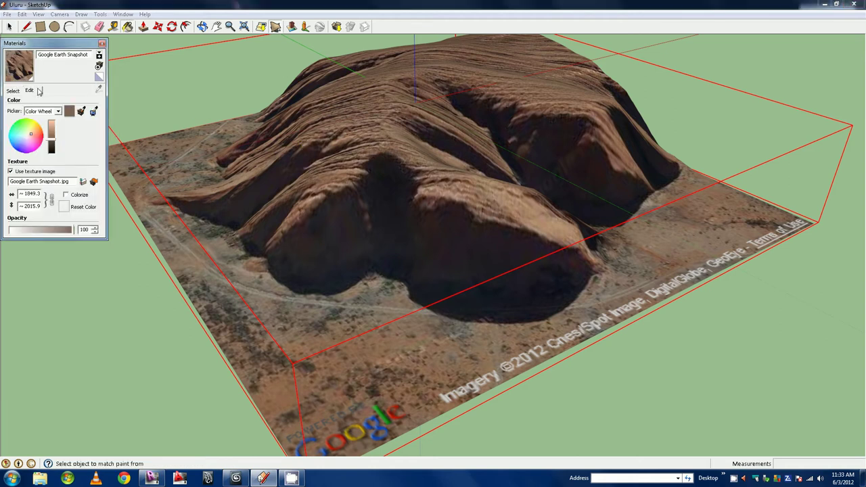
# Step: Open the texture image externally, save a copy named Uluru, and close Photo Viewer
pyautogui.click(94, 183)
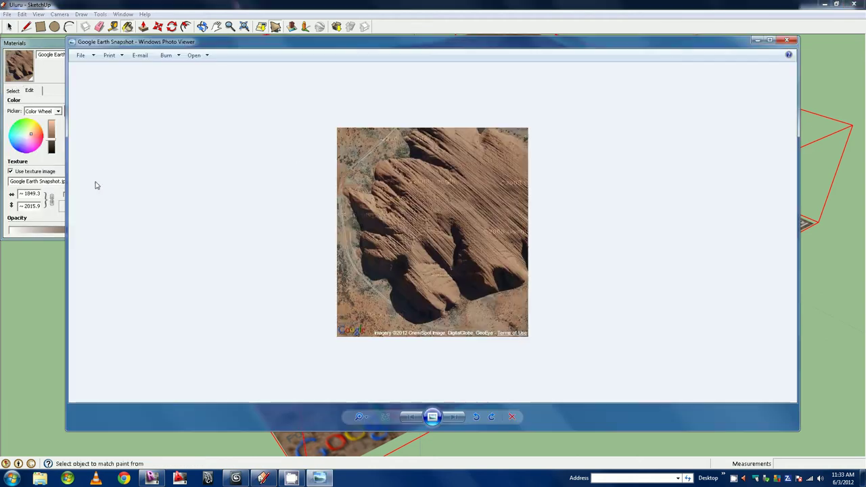
pyautogui.click(81, 56)
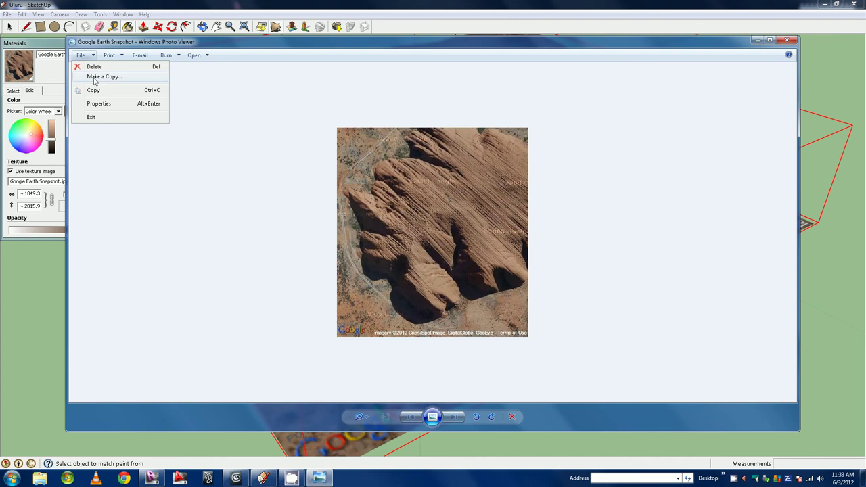
pyautogui.click(103, 76)
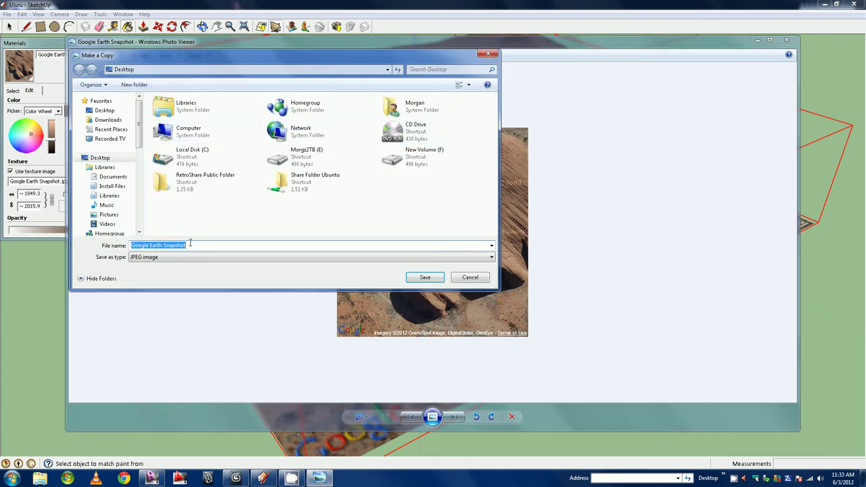
pyautogui.write('Uluru')
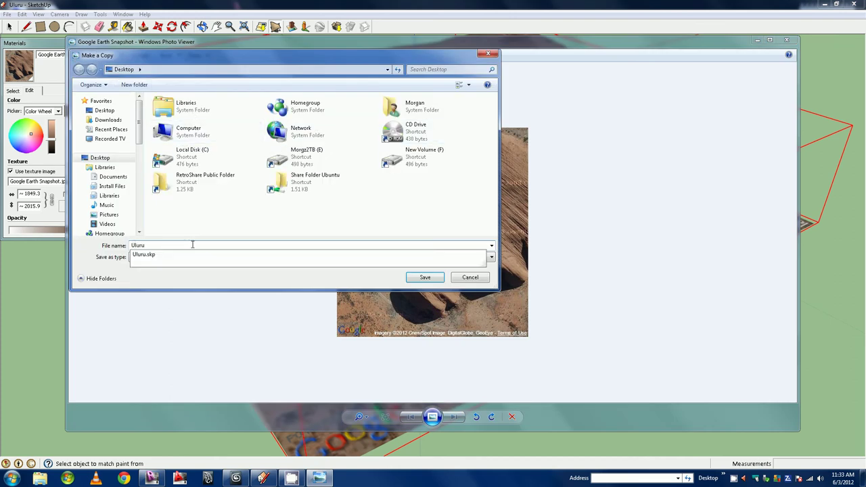
pyautogui.click(441, 279)
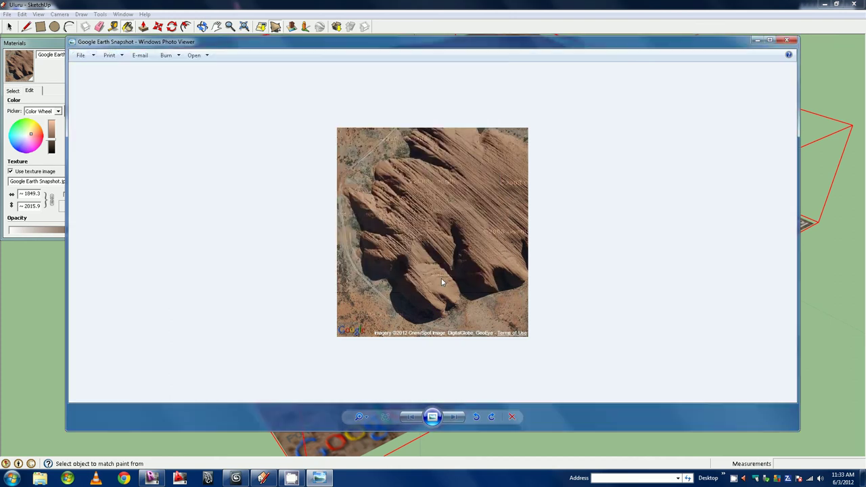
pyautogui.click(787, 42)
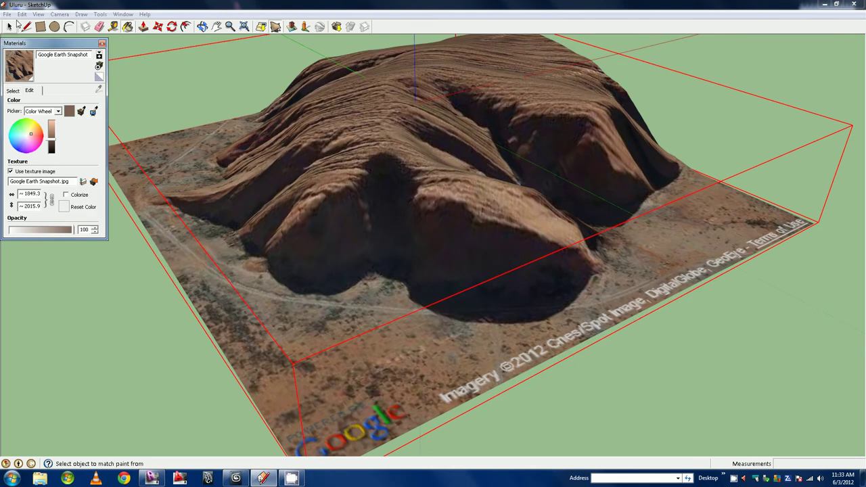
# Step: Minimize SketchUp and bring the 3ds Max window forward
pyautogui.click(8, 15)
pyautogui.click(10, 16)
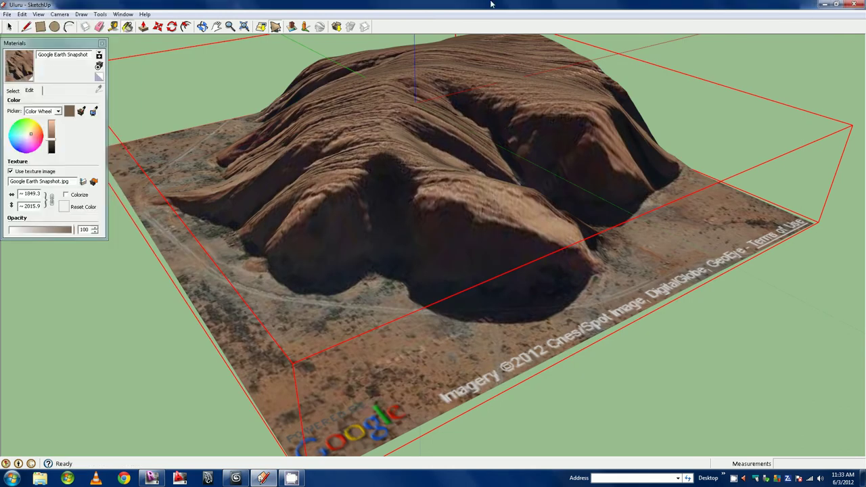
pyautogui.click(822, 6)
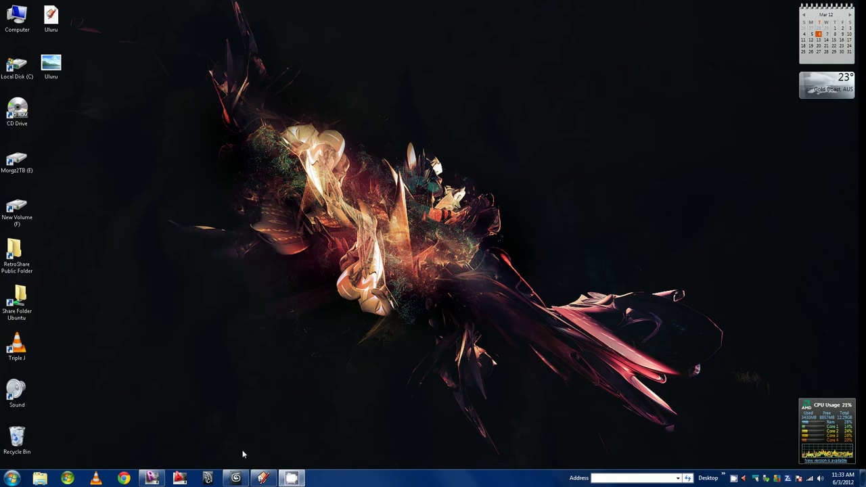
pyautogui.click(239, 479)
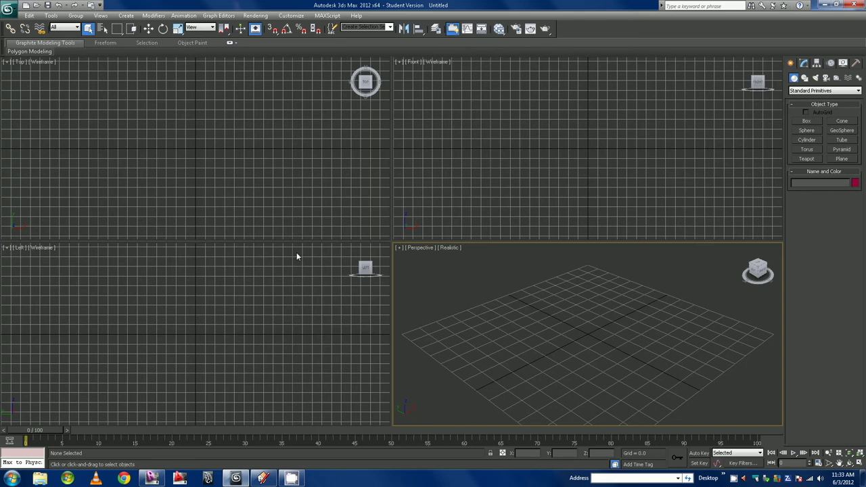
# Step: Import Uluru.skp from the Desktop, accepting the import options and daylight exposure recommendation
pyautogui.click(8, 10)
pyautogui.moveTo(31, 128)
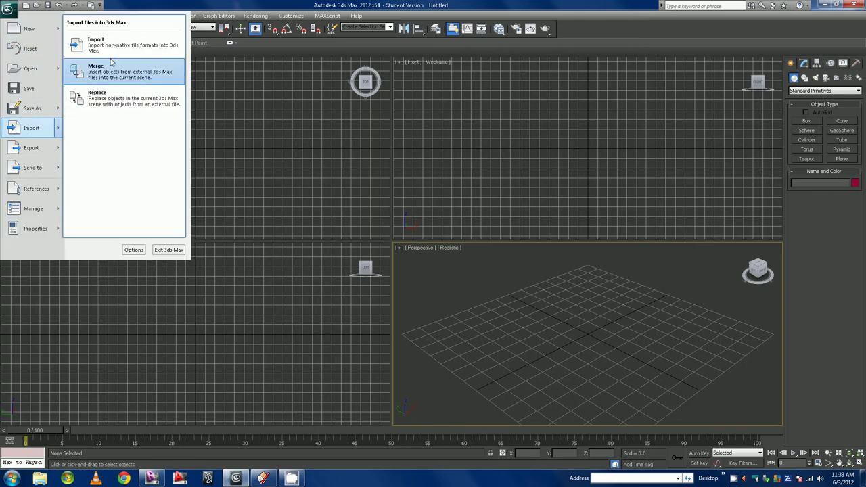
pyautogui.click(112, 46)
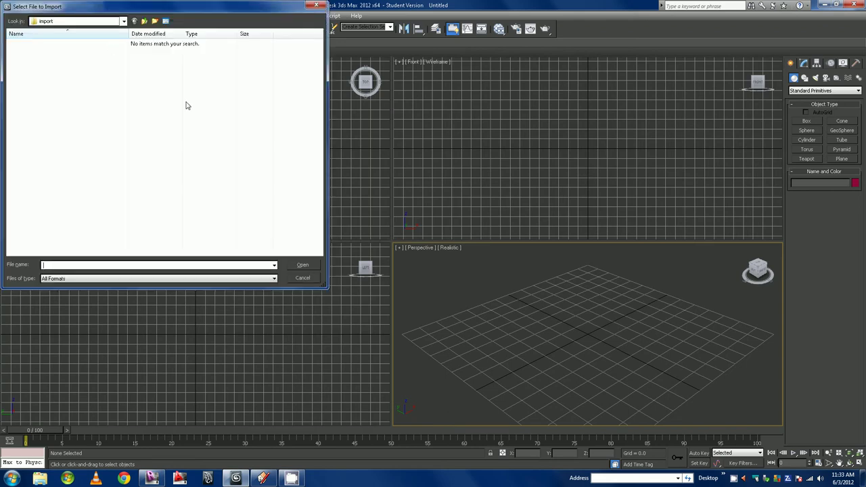
pyautogui.click(124, 23)
pyautogui.click(69, 35)
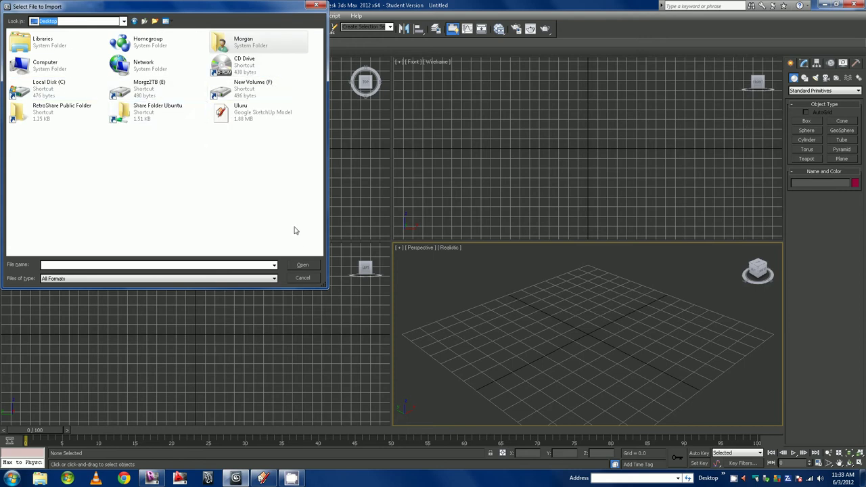
pyautogui.click(264, 116)
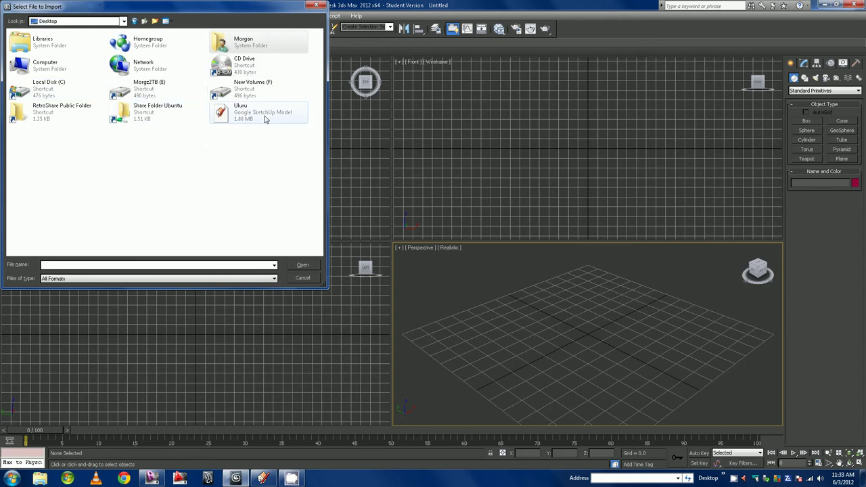
pyautogui.click(304, 265)
pyautogui.click(452, 274)
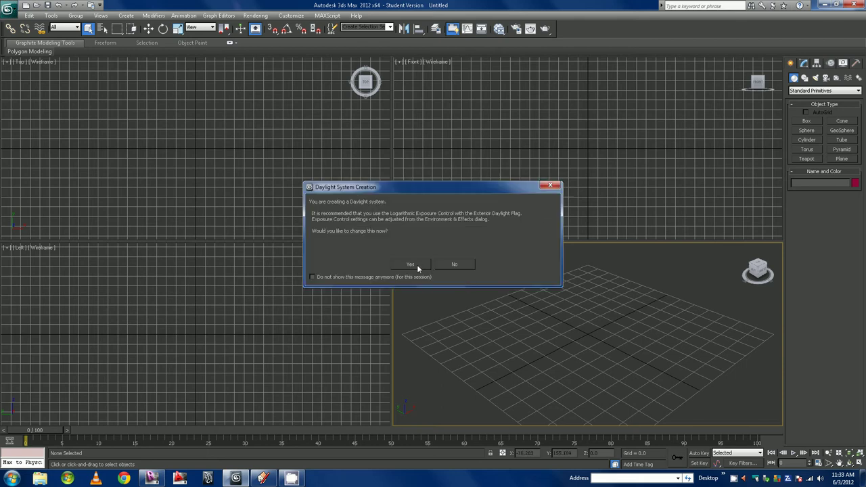
pyautogui.click(412, 265)
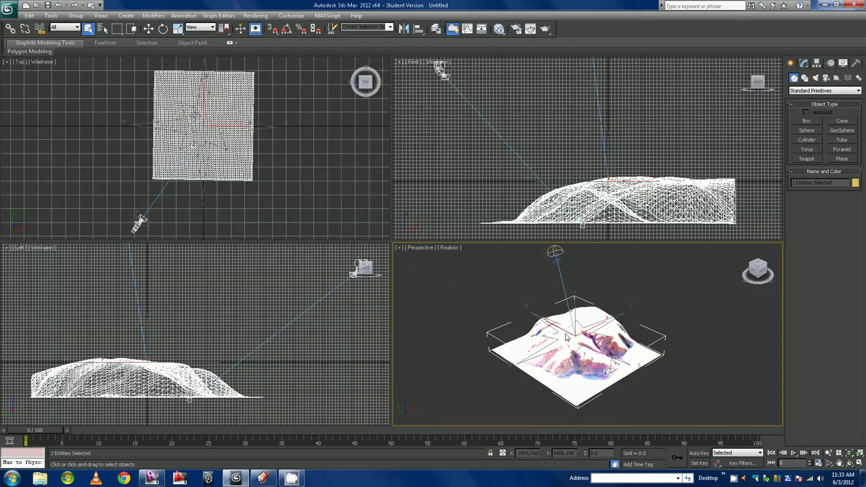
# Step: Select only the Google Earth Terrain_001 object
pyautogui.click(488, 310)
pyautogui.click(513, 345)
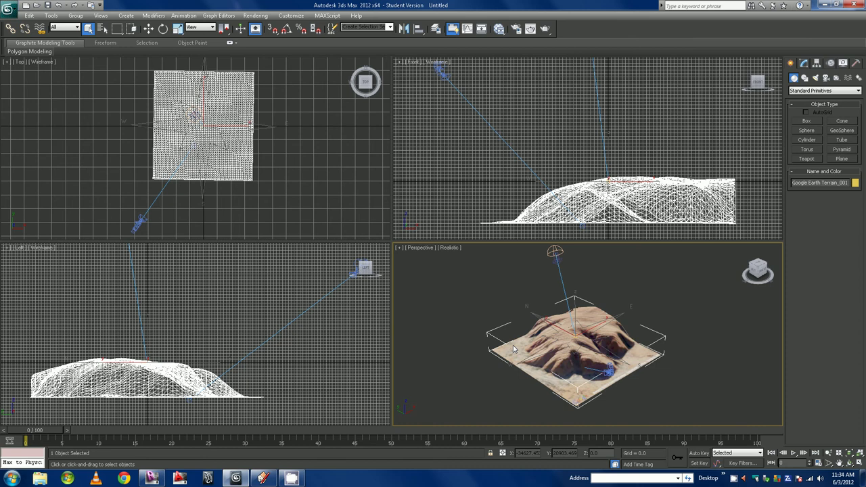
pyautogui.click(9, 9)
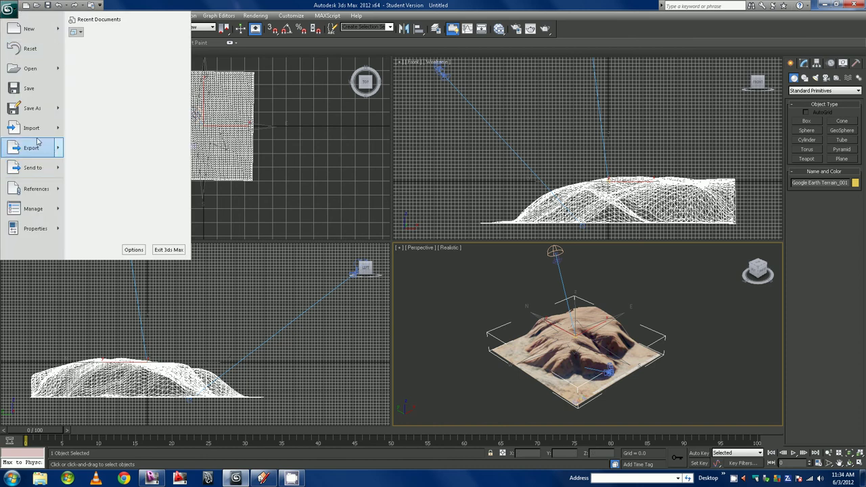
# Step: Export the scene as AutoCAD DXF named Uluru to the Desktop, then minimize 3ds Max
pyautogui.moveTo(33, 147)
pyautogui.click(112, 46)
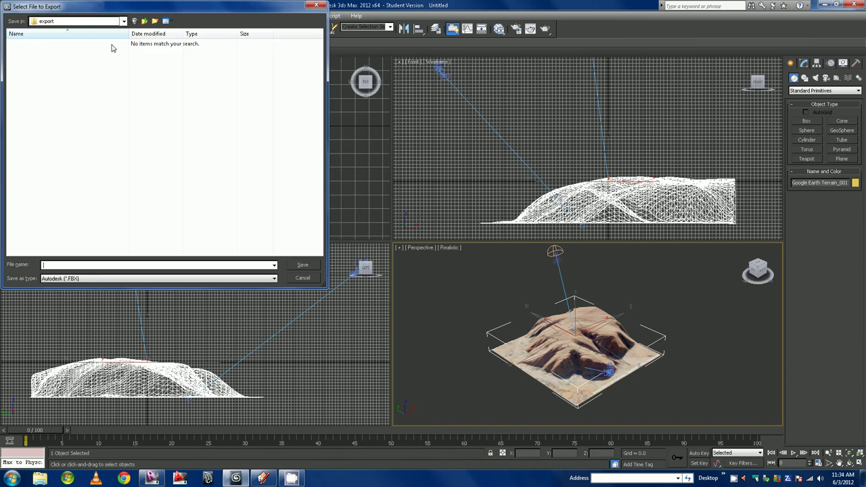
pyautogui.click(249, 279)
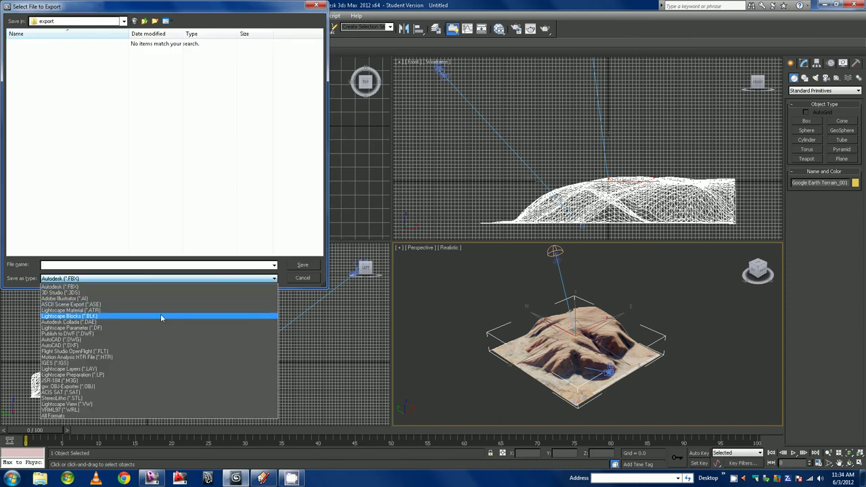
pyautogui.click(90, 346)
pyautogui.write('Uluru')
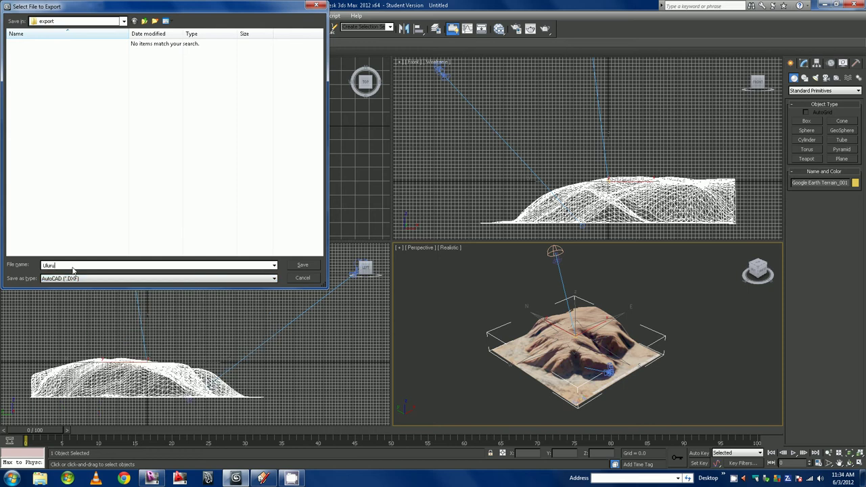
pyautogui.click(123, 21)
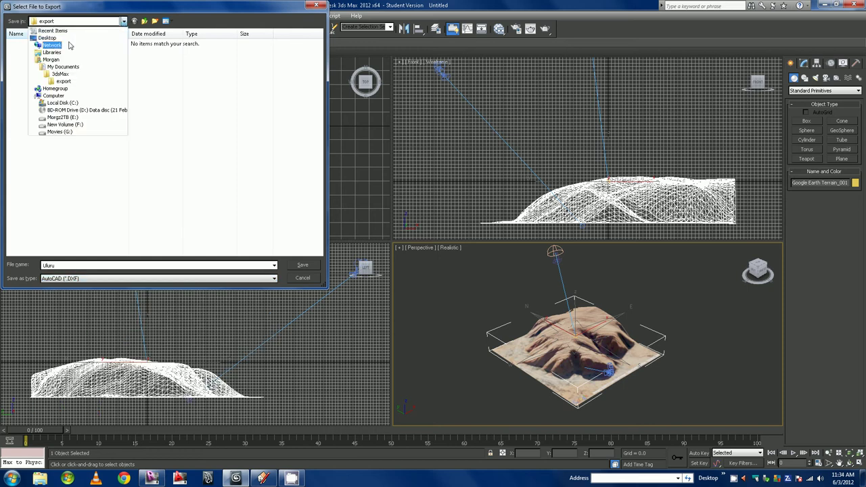
pyautogui.click(49, 38)
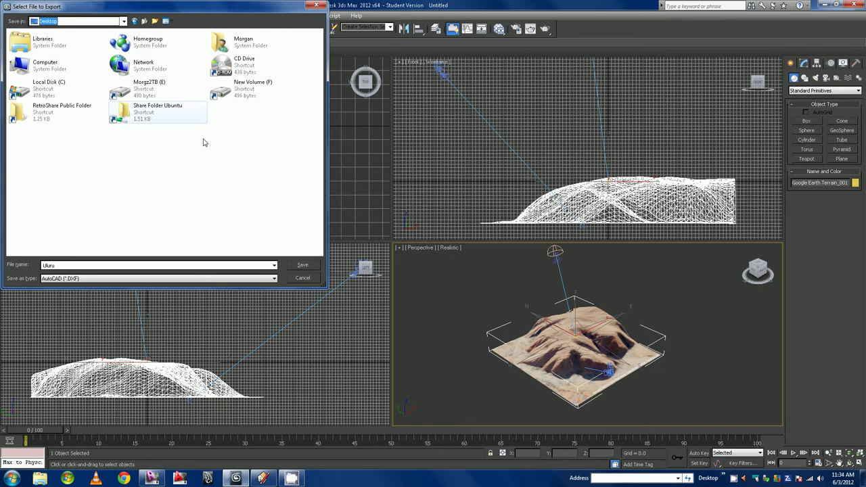
pyautogui.click(302, 265)
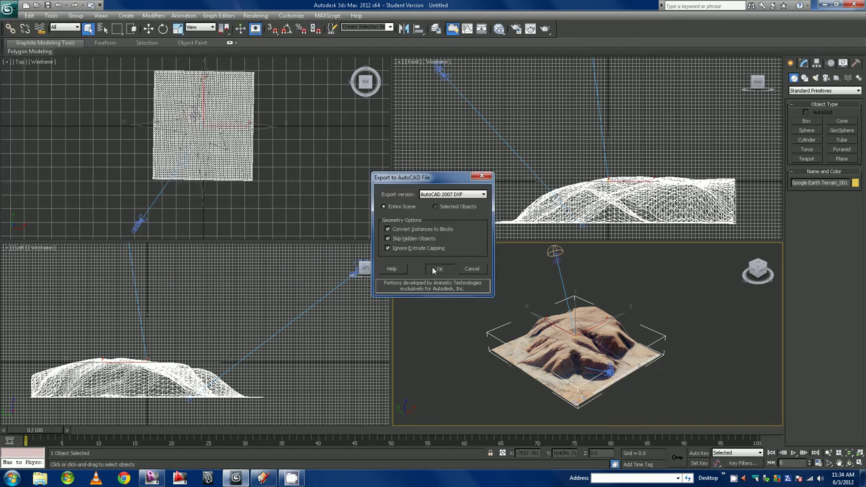
pyautogui.click(437, 269)
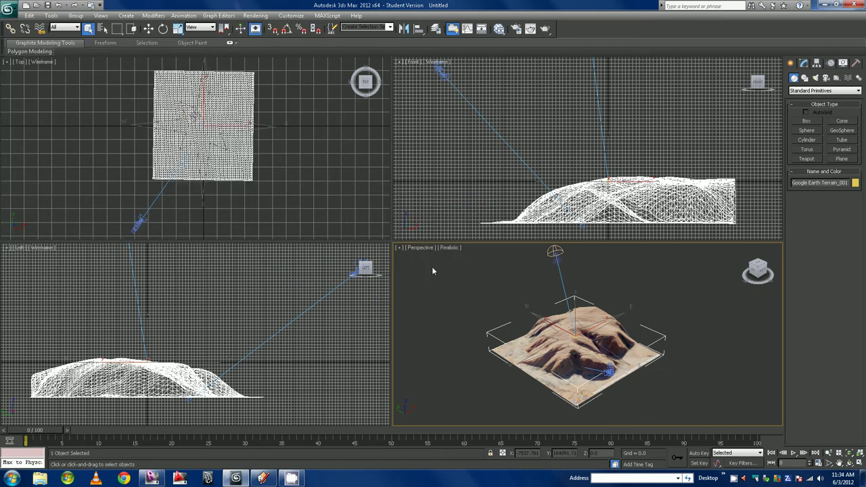
pyautogui.click(830, 5)
# Step: Bring the Revit window forward
pyautogui.click(152, 478)
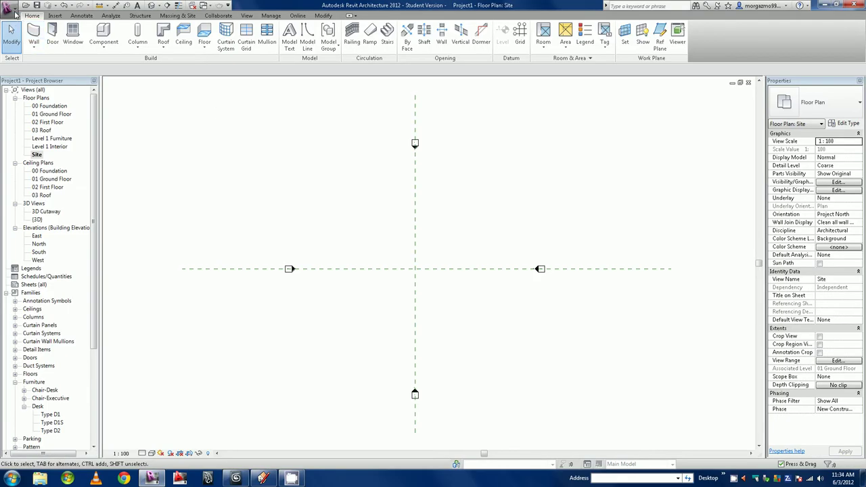
pyautogui.click(11, 7)
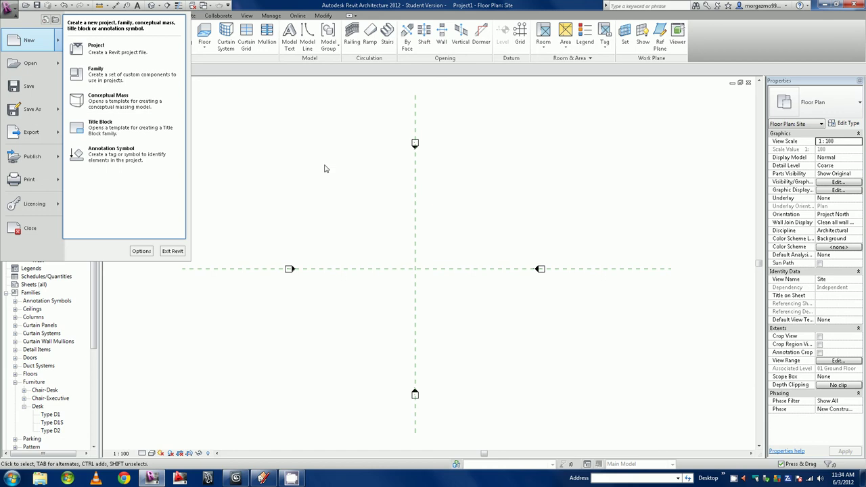
pyautogui.click(345, 167)
# Step: Import CAD: choose the Uluru DXF from the Desktop with the DXF file filter
pyautogui.click(54, 16)
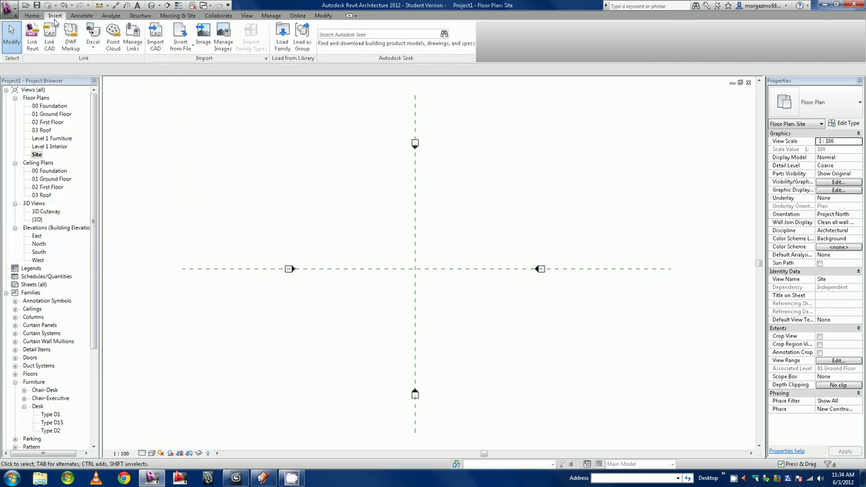
pyautogui.click(153, 43)
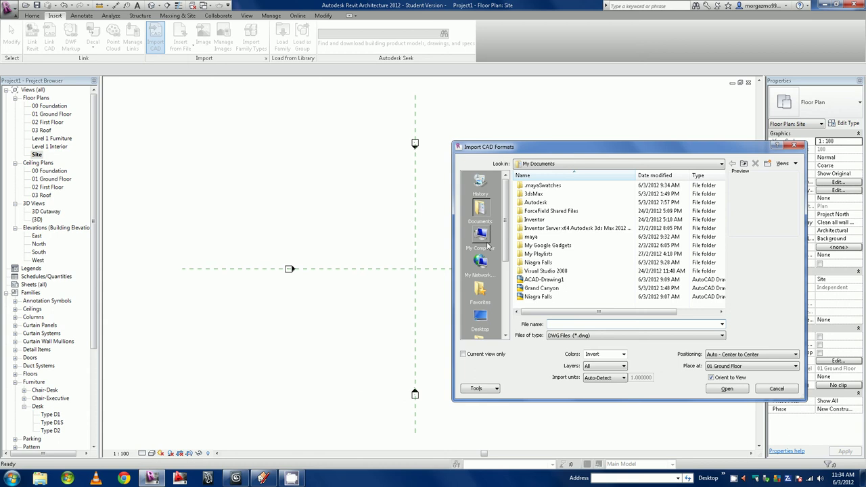
pyautogui.click(483, 324)
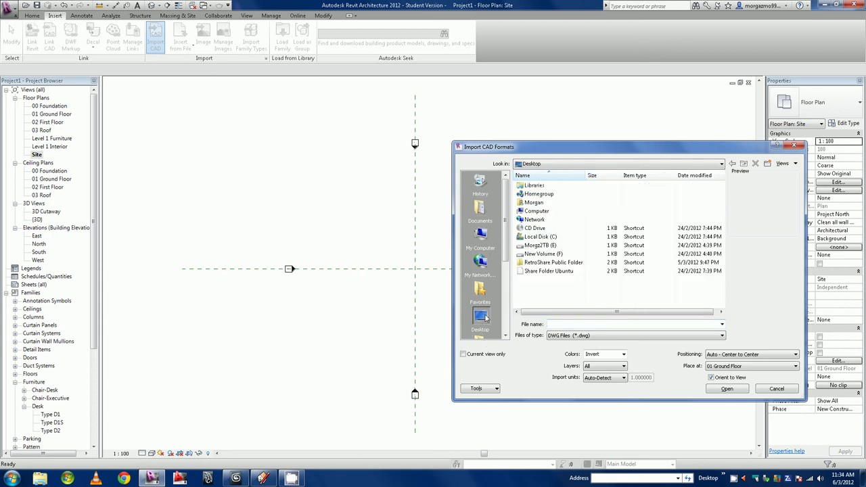
pyautogui.click(590, 336)
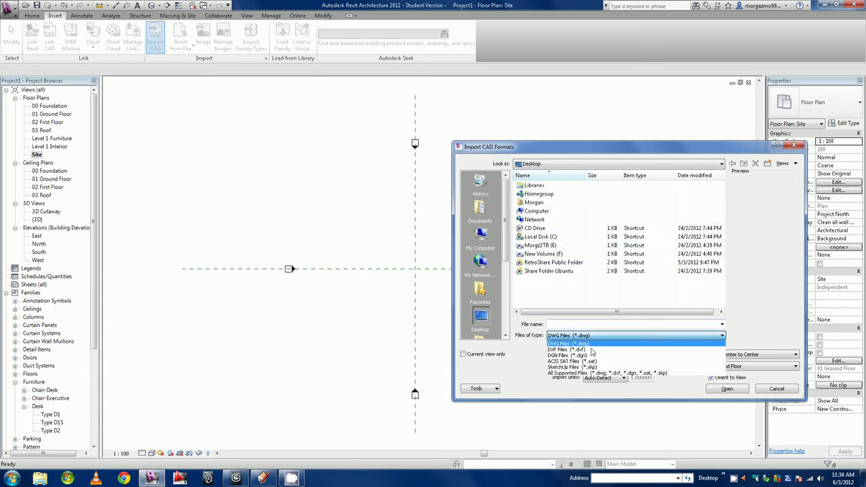
pyautogui.click(582, 345)
pyautogui.click(538, 281)
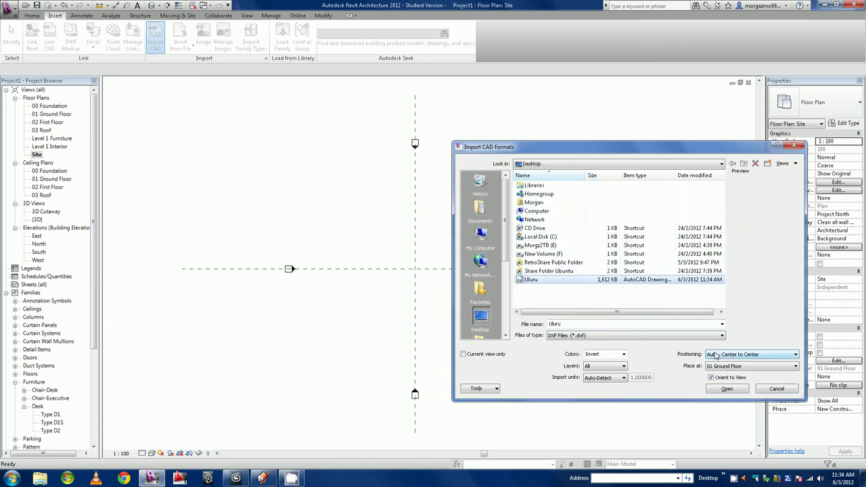
pyautogui.click(722, 388)
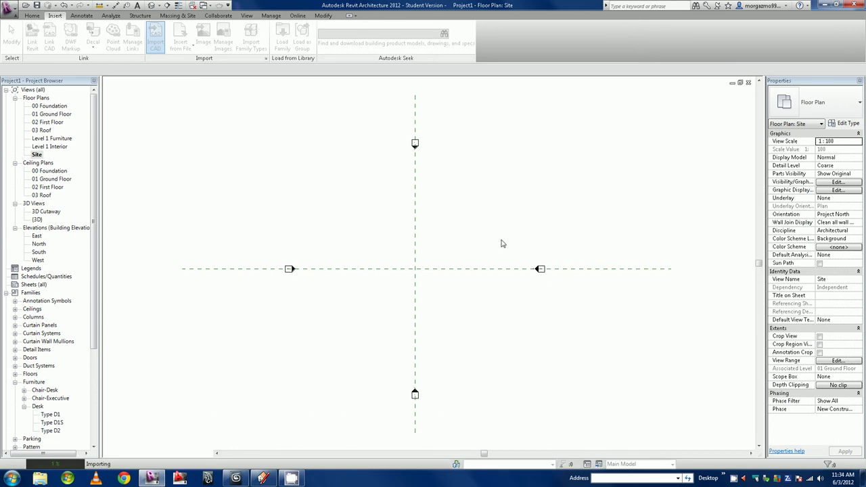
# Step: Zoom out to the imported Uluru.DXF mesh, select it, and start a Massing & Site toposurface
pyautogui.scroll(-1, 427, 218)
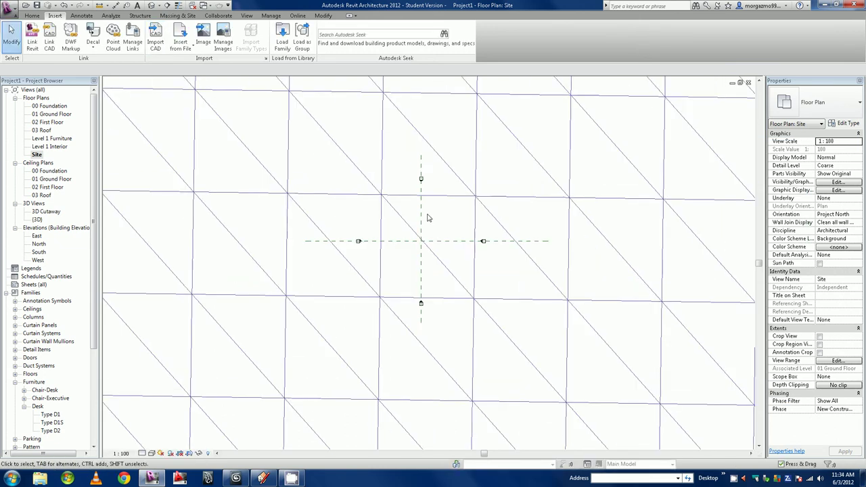
pyautogui.scroll(-2, 423, 216)
pyautogui.scroll(-2, 420, 216)
pyautogui.scroll(-2, 415, 216)
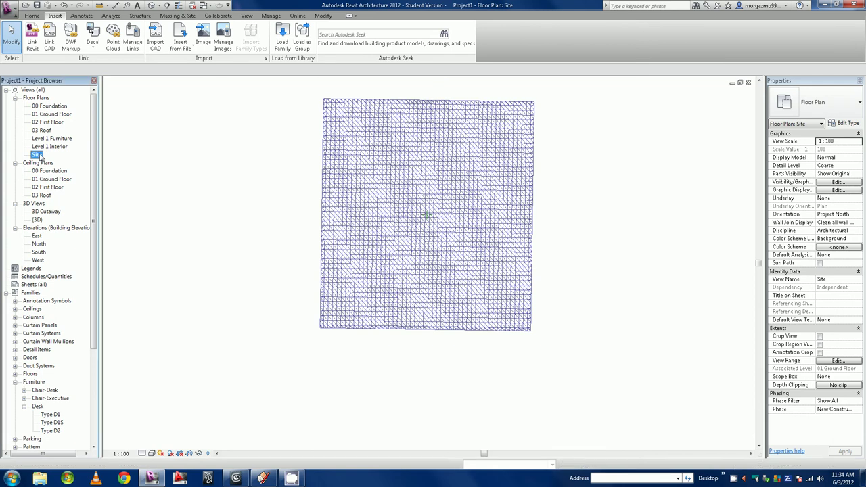
pyautogui.click(421, 146)
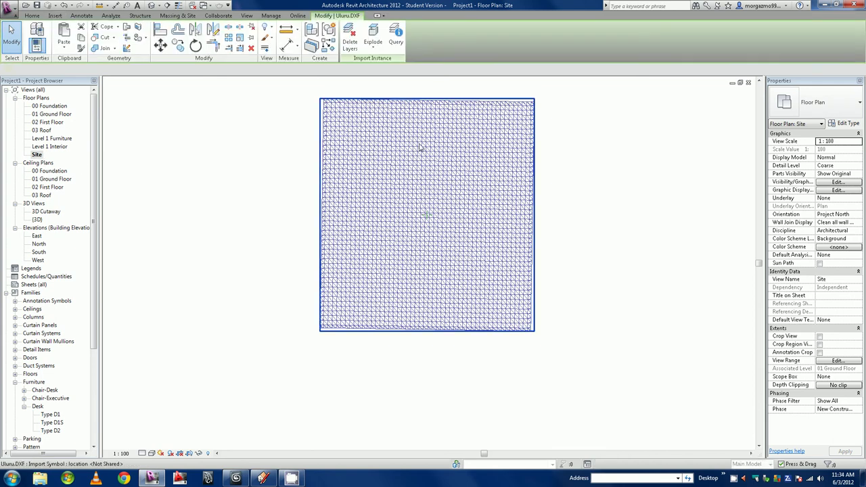
pyautogui.click(177, 15)
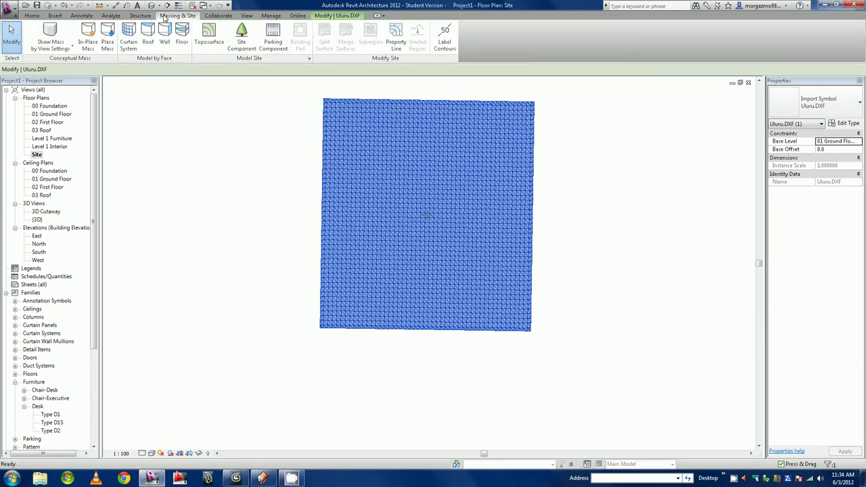
pyautogui.click(209, 34)
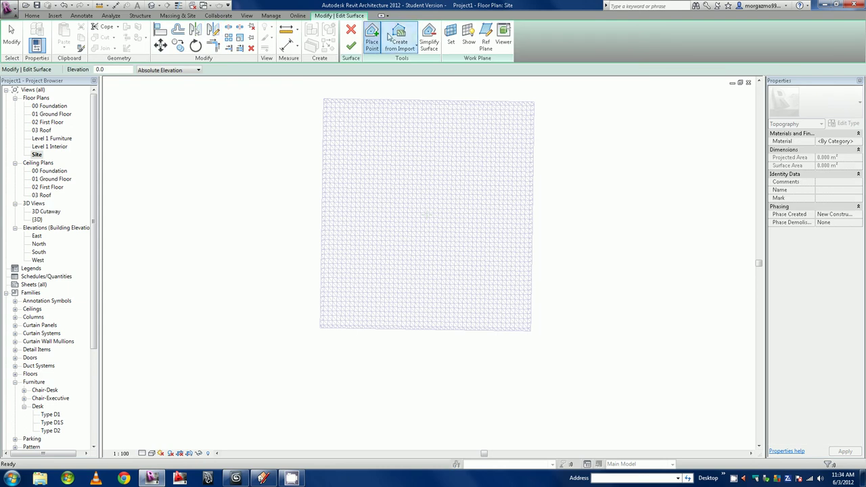
# Step: Create the toposurface from the Uluru.DXF import instance using all layers, and finish the surface
pyautogui.click(400, 46)
pyautogui.click(413, 63)
pyautogui.click(351, 105)
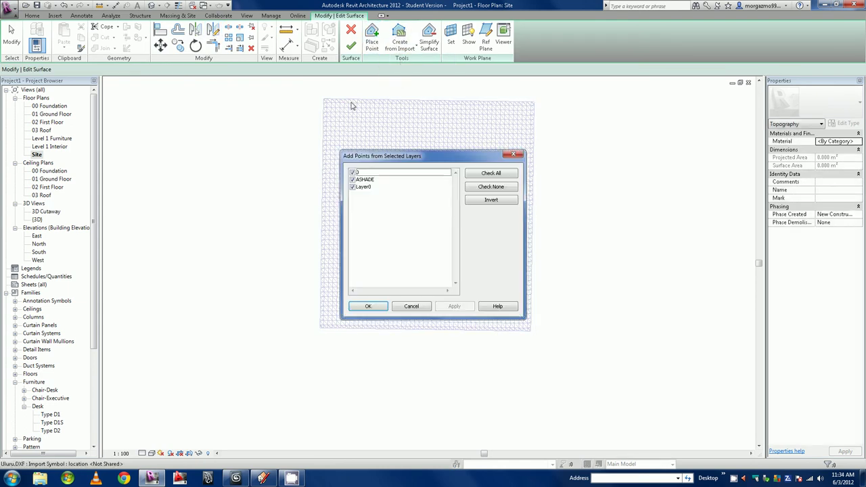
pyautogui.click(367, 308)
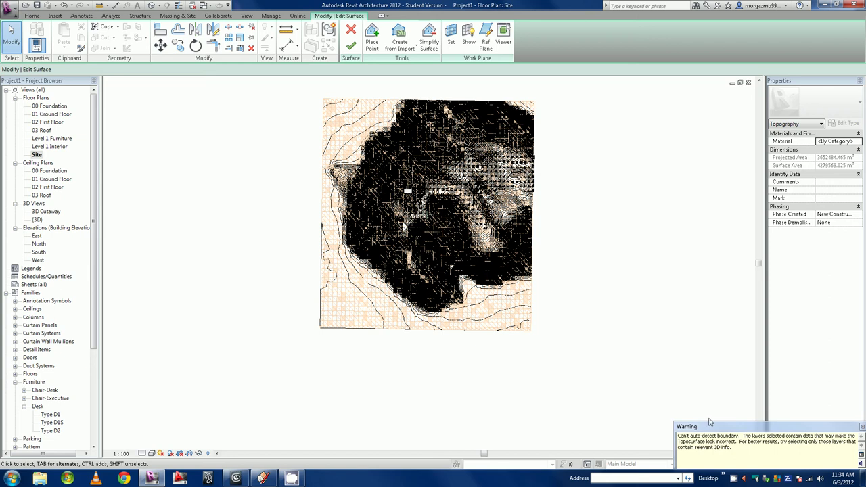
pyautogui.click(800, 348)
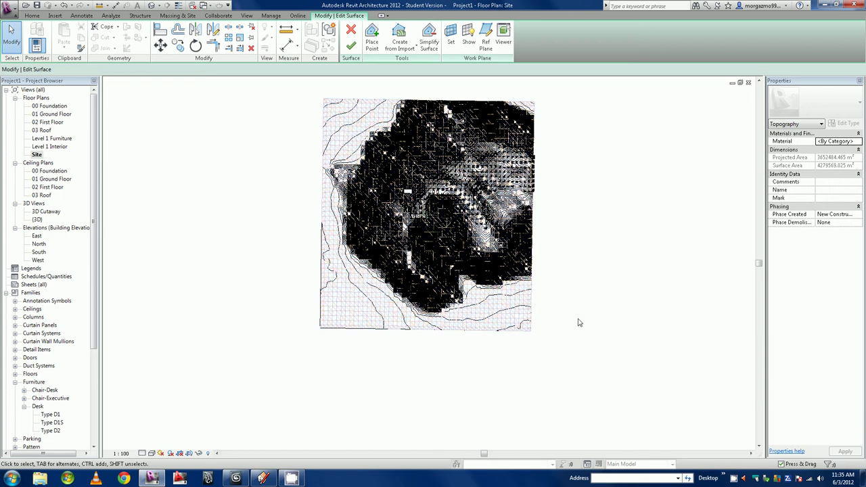
pyautogui.click(350, 45)
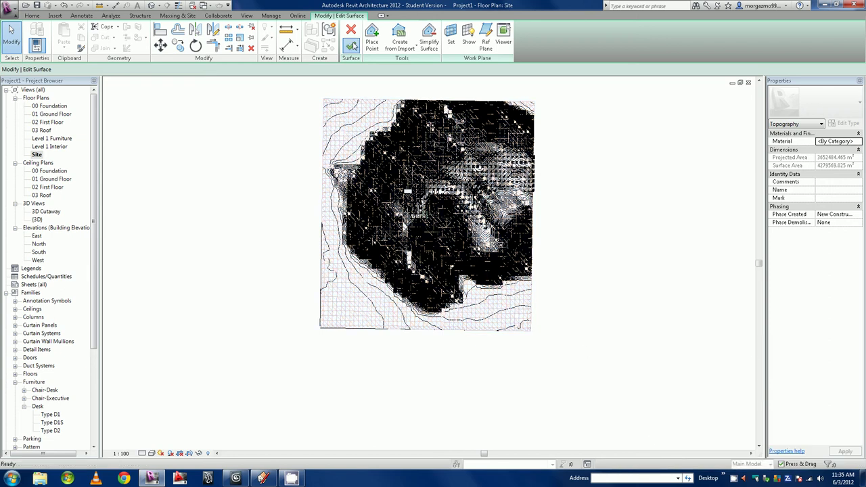
pyautogui.moveTo(313, 304); pyautogui.dragTo(337, 351, button='middle')
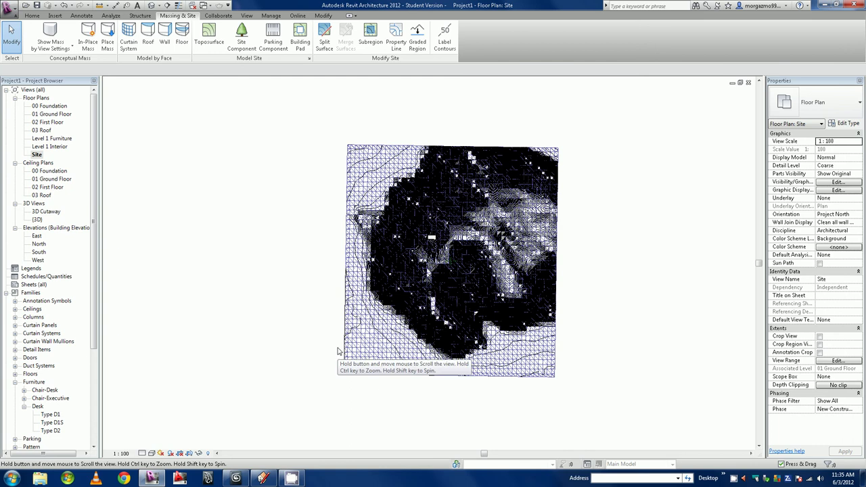
# Step: In the {3D} view, delete the tall spike point from the topography surface and finish editing
pyautogui.doubleClick(38, 220)
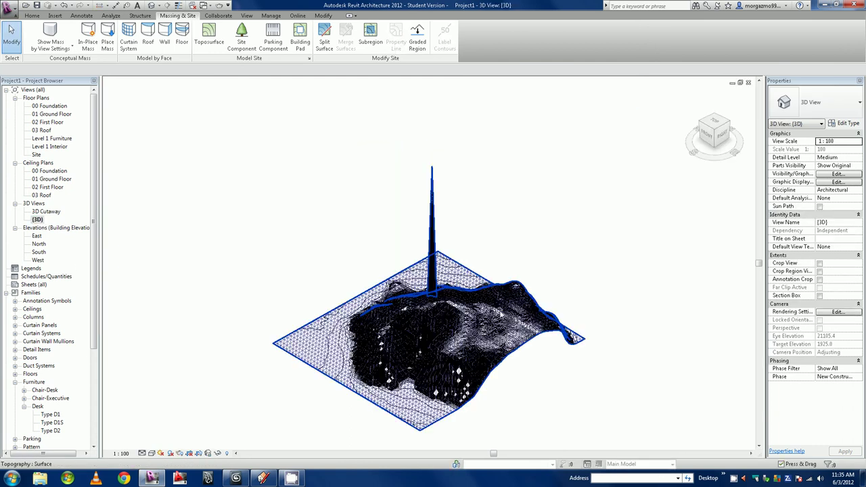
pyautogui.click(426, 188)
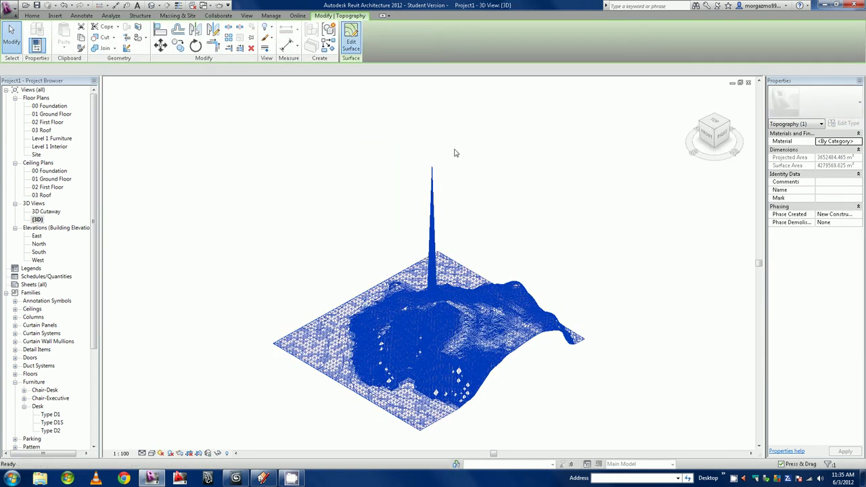
pyautogui.moveTo(454, 151); pyautogui.dragTo(405, 184)
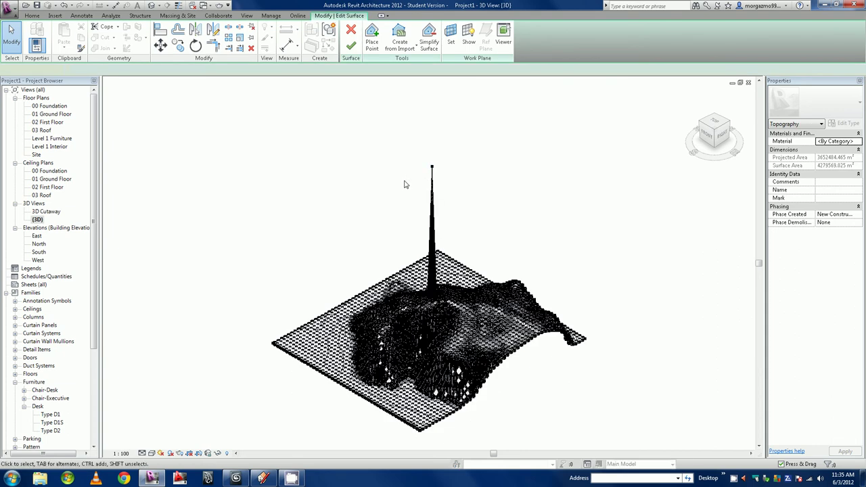
pyautogui.press('Delete')
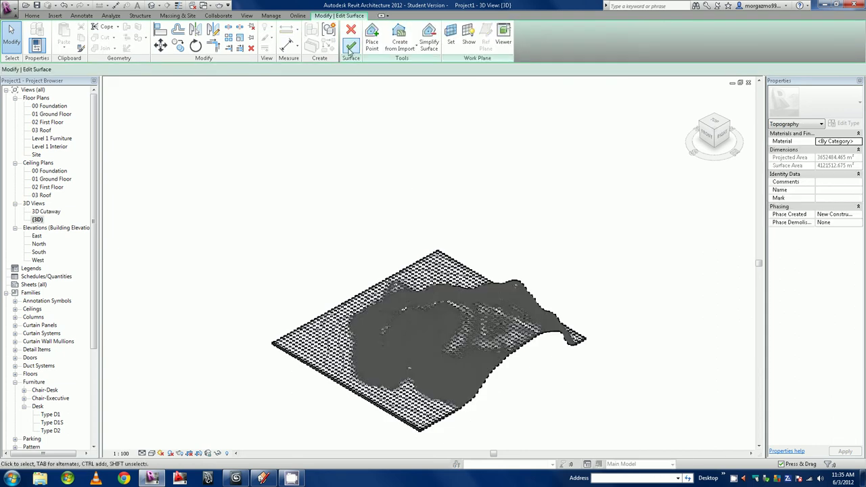
pyautogui.click(350, 45)
# Step: Orbit to a low front view and select the Uluru.DXF import beneath the topography
pyautogui.moveTo(476, 324)
pyautogui.keyDown('shift'); pyautogui.mouseDown(button='middle')
pyautogui.moveTo(559, 221)
pyautogui.moveTo(551, 282)
pyautogui.moveTo(588, 299)
pyautogui.mouseUp(button='middle'); pyautogui.keyUp('shift')
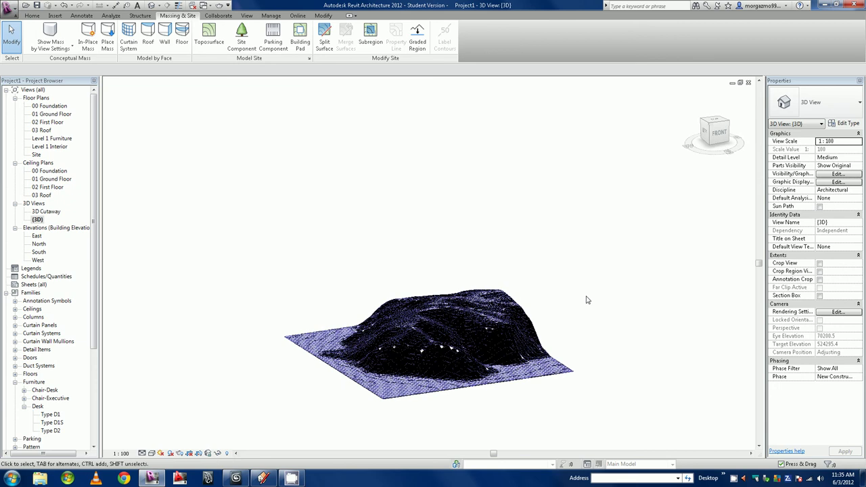
pyautogui.click(551, 366)
pyautogui.press('Tab')
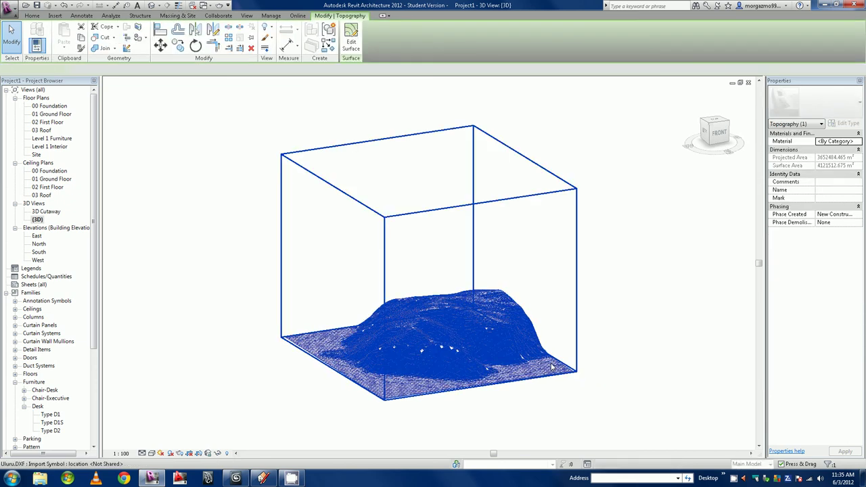
pyautogui.click(552, 366)
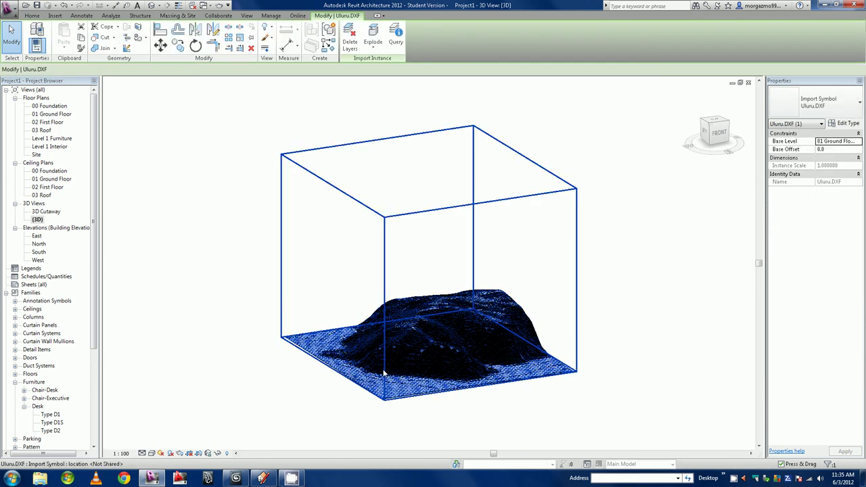
# Step: Clear the selection, orbit the terrain, and set the 3D view's visual style to Realistic
pyautogui.press('Escape')
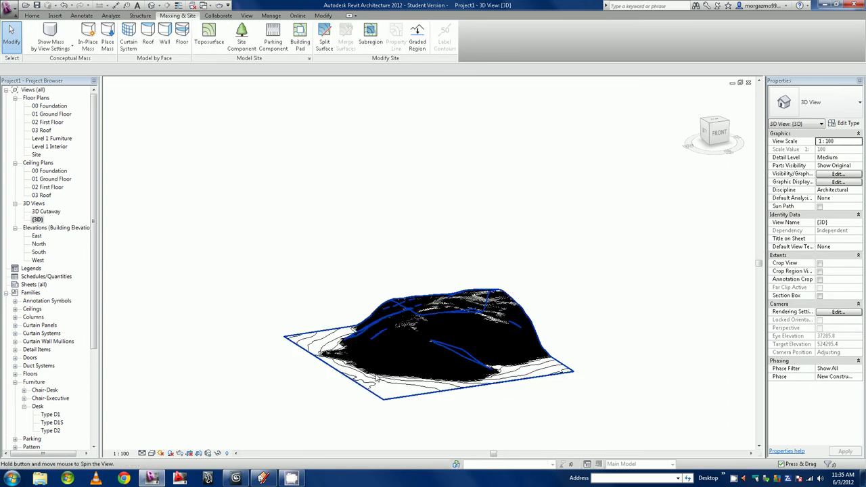
pyautogui.moveTo(485, 333)
pyautogui.keyDown('shift'); pyautogui.mouseDown(button='middle')
pyautogui.moveTo(457, 412)
pyautogui.moveTo(411, 330)
pyautogui.mouseUp(button='middle'); pyautogui.keyUp('shift')
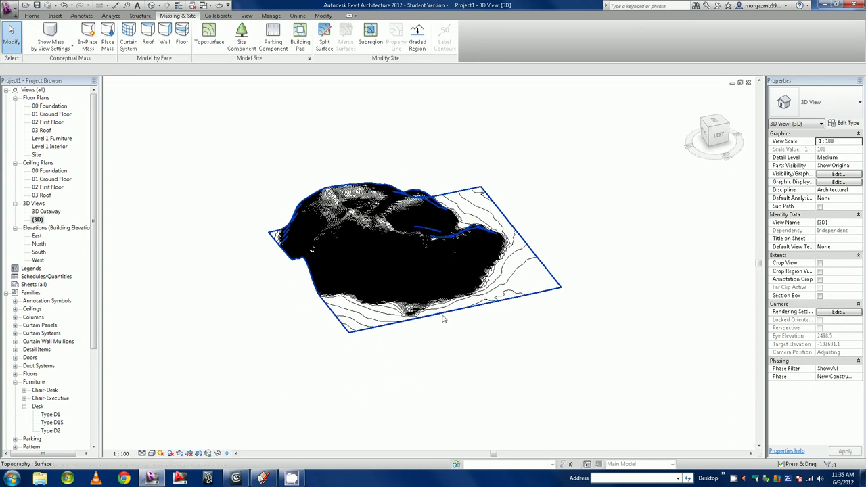
pyautogui.click(151, 452)
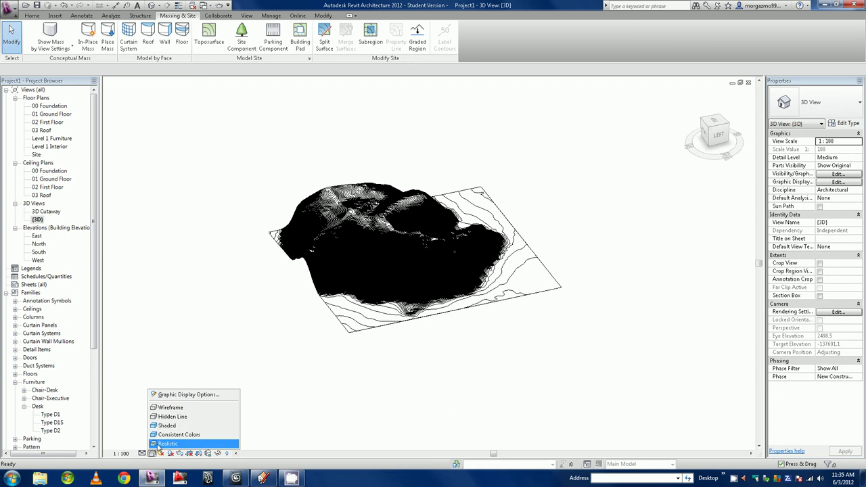
pyautogui.click(197, 441)
# Step: Set the topography material's appearance image to Uluru.jpg and confirm
pyautogui.click(427, 290)
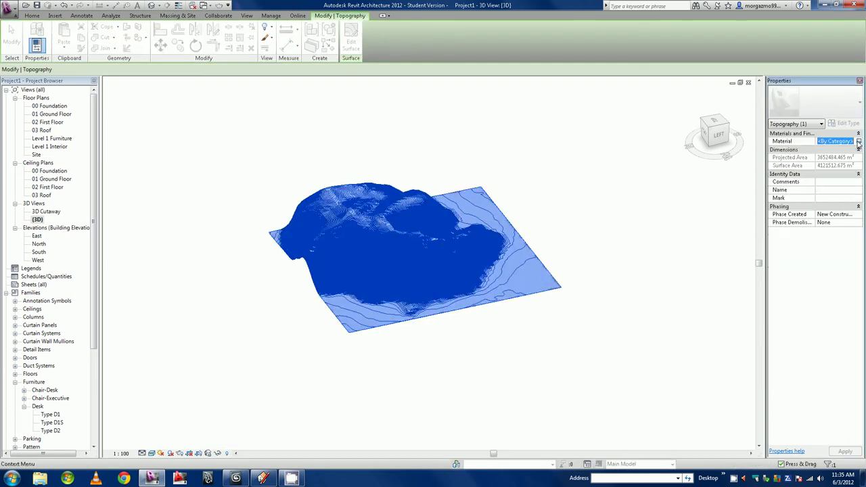
pyautogui.click(857, 141)
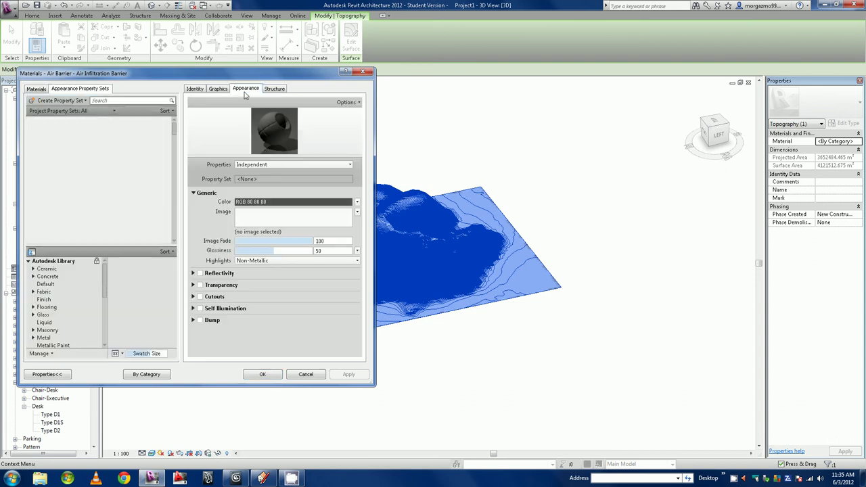
pyautogui.click(357, 212)
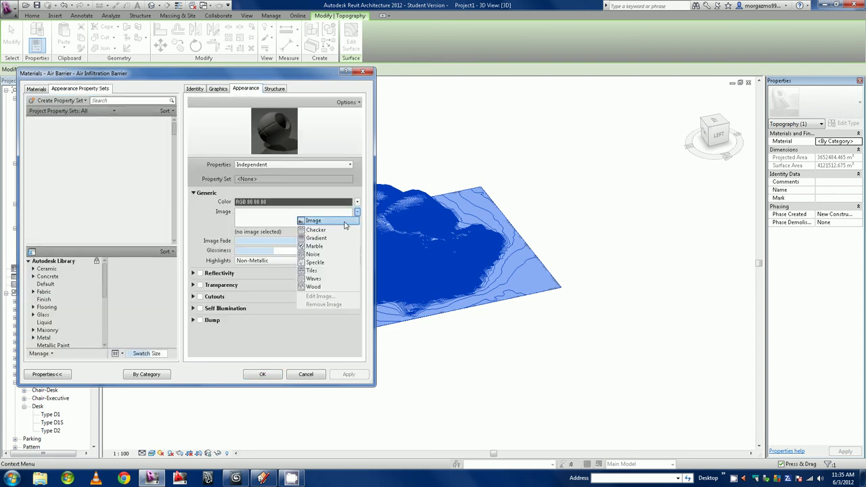
pyautogui.click(352, 222)
pyautogui.doubleClick(605, 289)
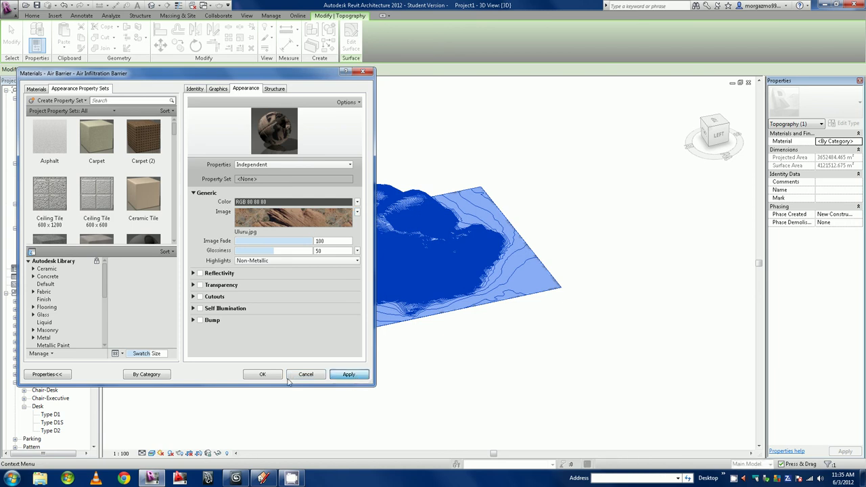
pyautogui.click(264, 376)
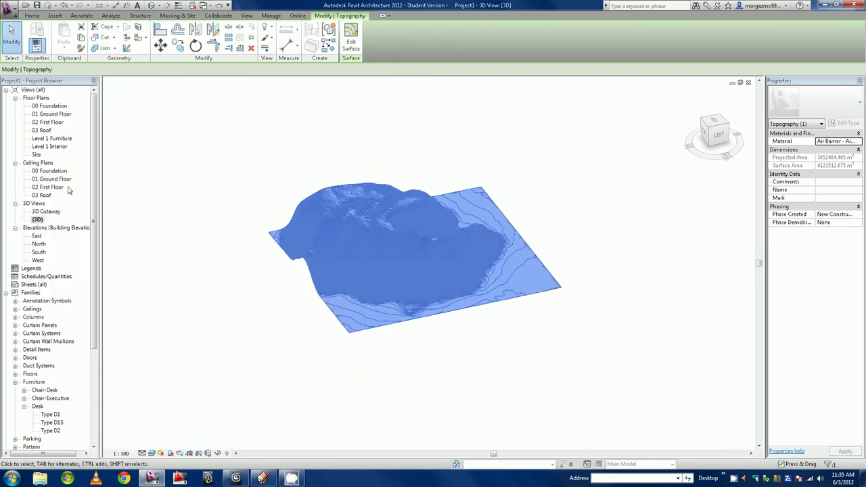
# Step: In the Site floor plan, measure the width of the topography mesh
pyautogui.doubleClick(35, 155)
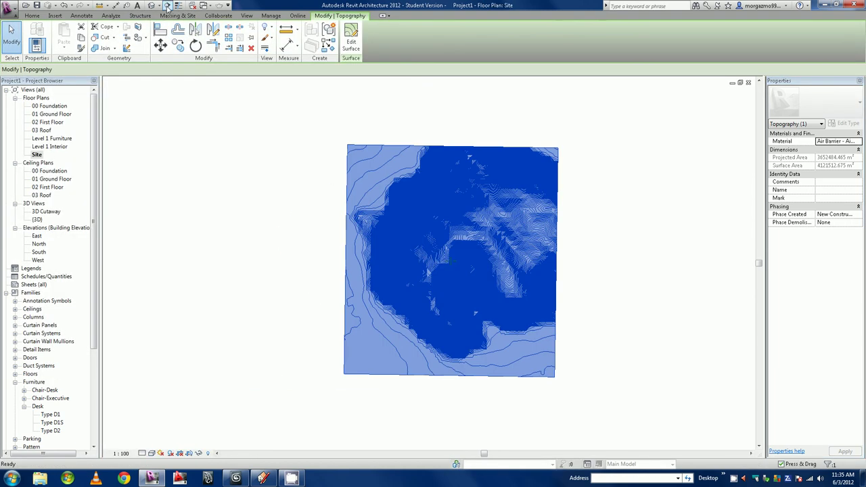
pyautogui.click(99, 5)
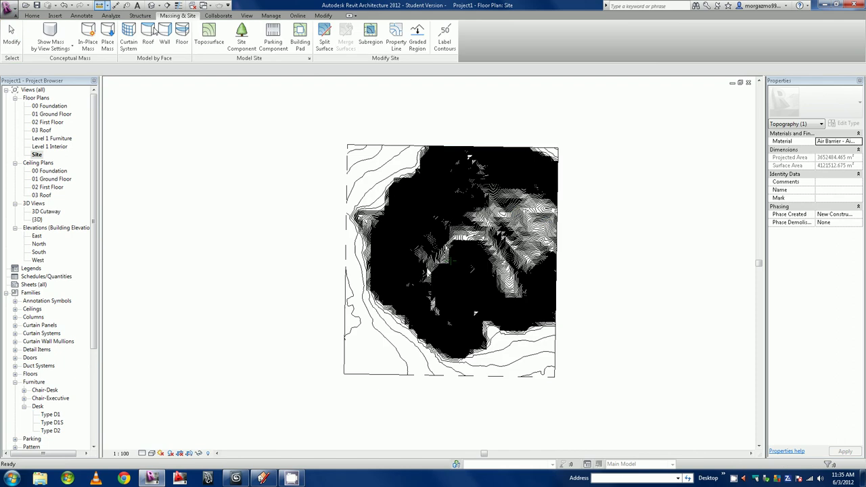
pyautogui.click(337, 144)
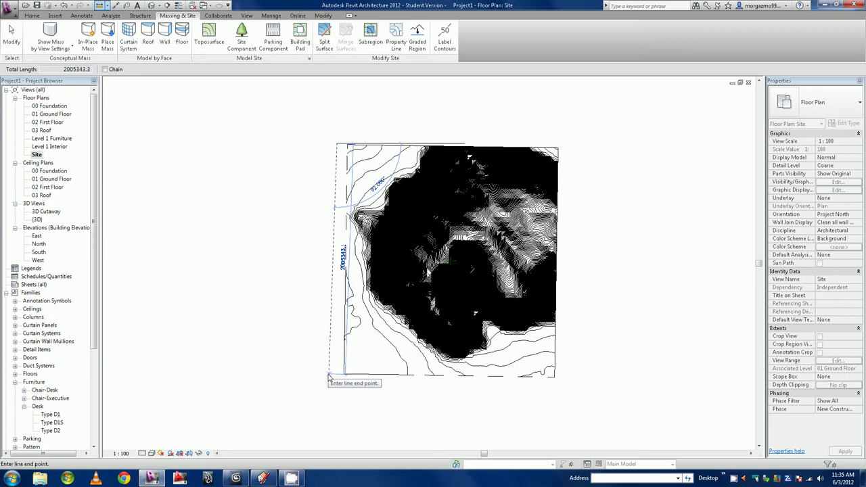
pyautogui.click(329, 375)
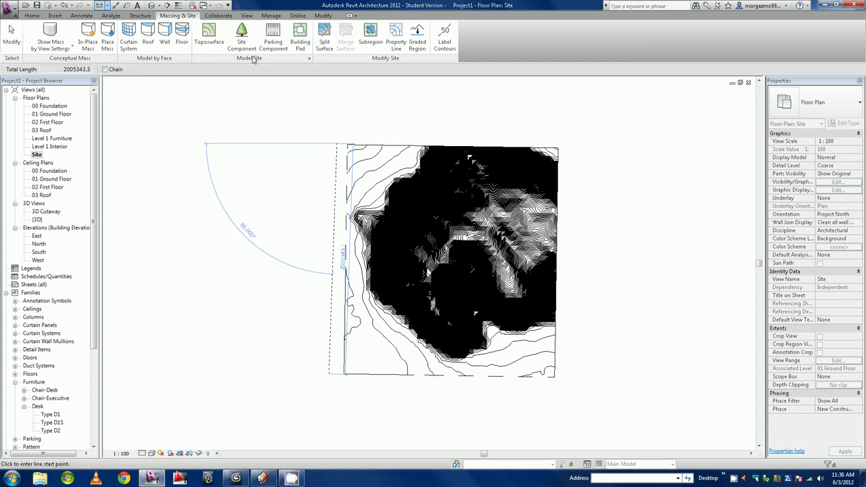
pyautogui.press('Escape')
# Step: Select the toposurface and open the texture settings of its Uluru.jpg material image
pyautogui.press('Escape')
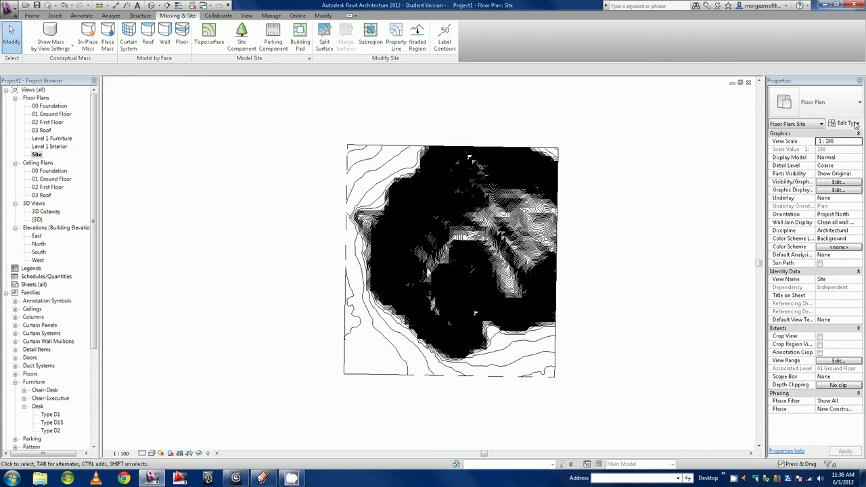
pyautogui.click(847, 123)
pyautogui.press('Escape')
pyautogui.click(557, 190)
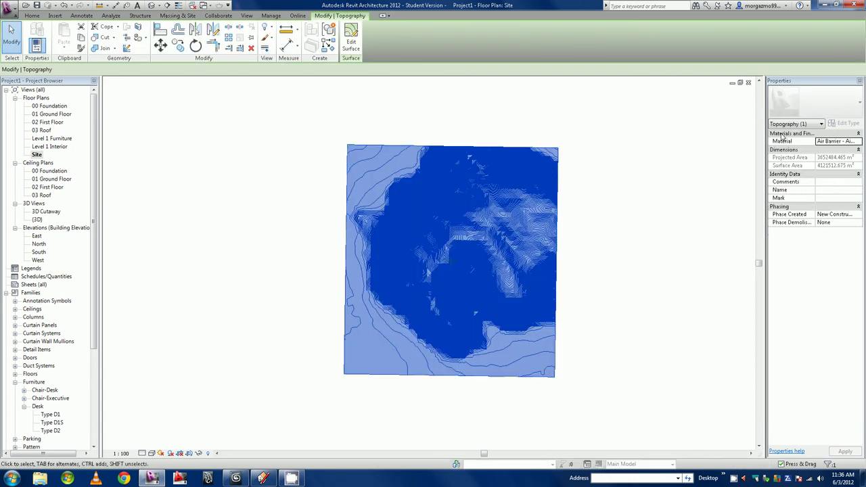
pyautogui.click(845, 140)
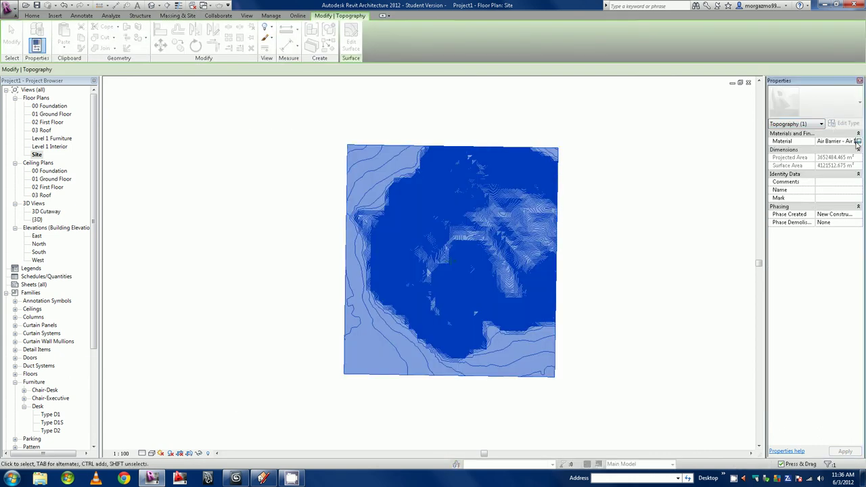
pyautogui.click(858, 142)
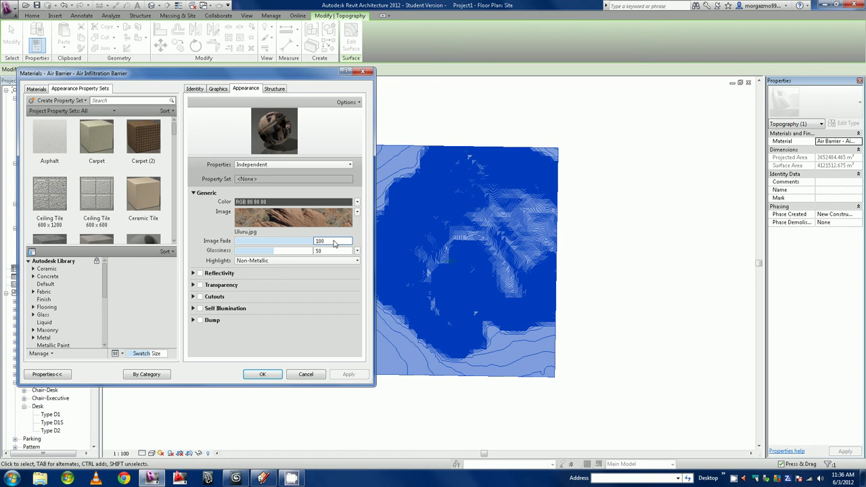
pyautogui.click(357, 212)
pyautogui.click(320, 296)
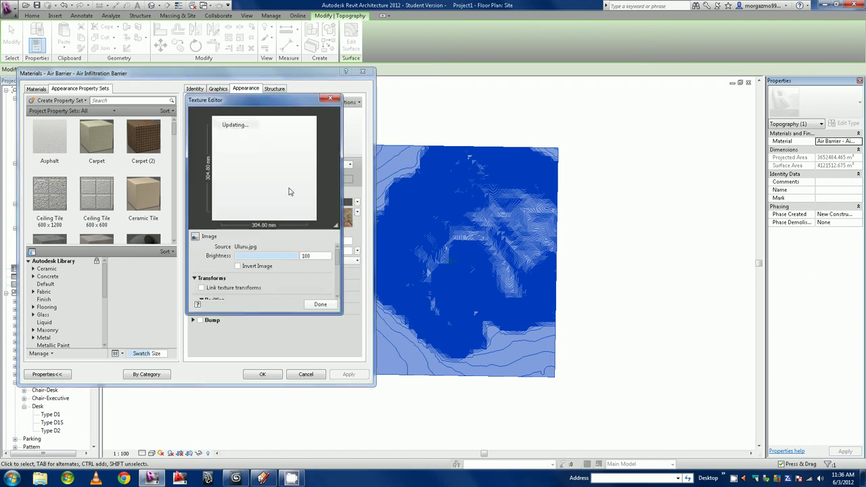
# Step: Size the Uluru.jpg texture sample to the measured site width and apply the material
pyautogui.moveTo(338, 251); pyautogui.dragTo(339, 298)
pyautogui.moveTo(271, 253); pyautogui.dragTo(221, 257)
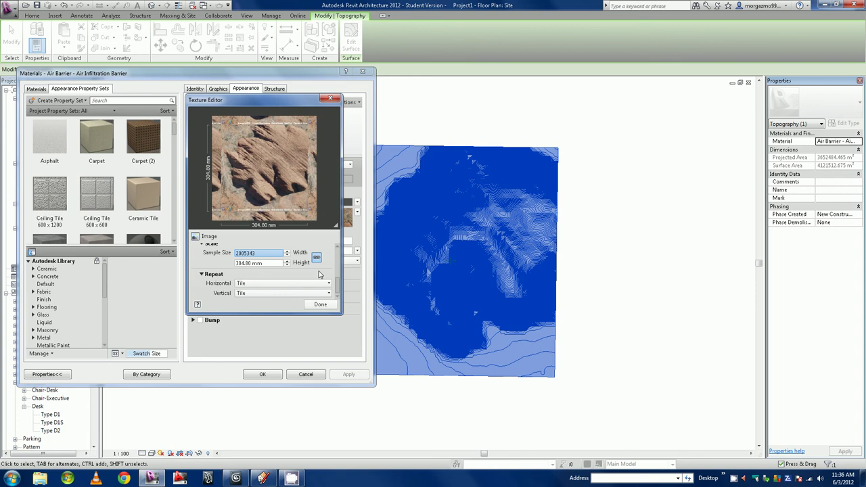
pyautogui.click(317, 305)
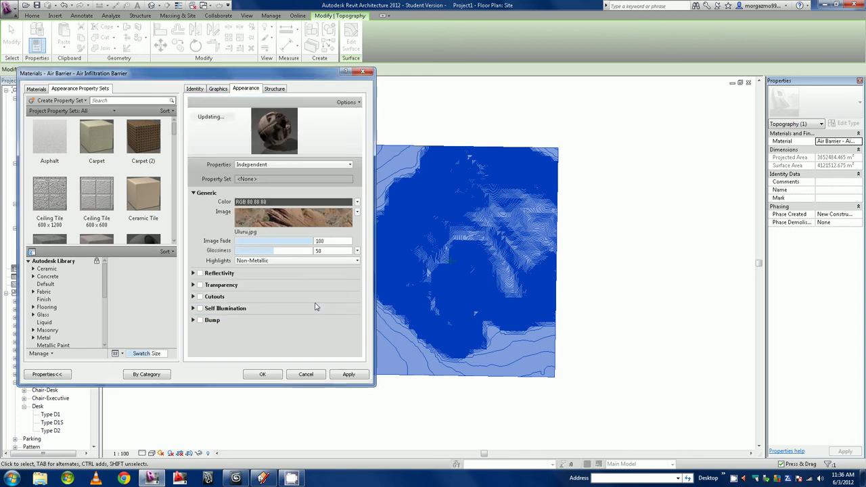
pyautogui.click(341, 375)
pyautogui.click(270, 374)
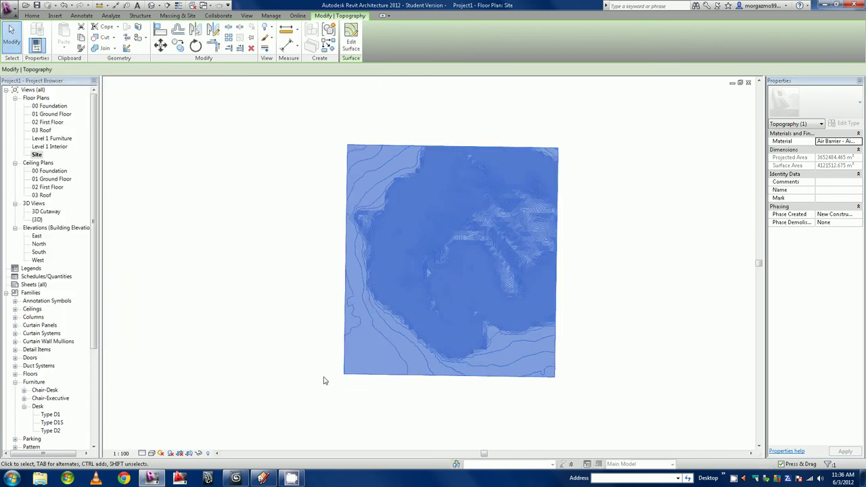
# Step: Switch to the {3D} view and zoom in until the terrain fills the view
pyautogui.click(324, 379)
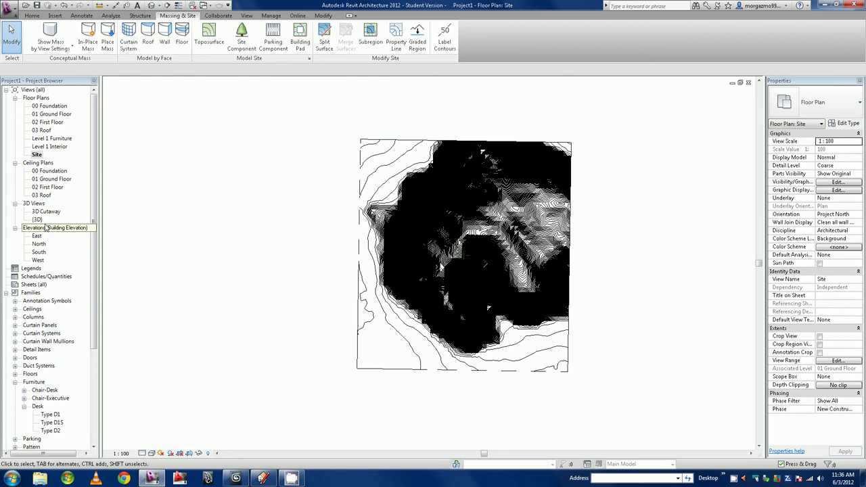
pyautogui.doubleClick(37, 220)
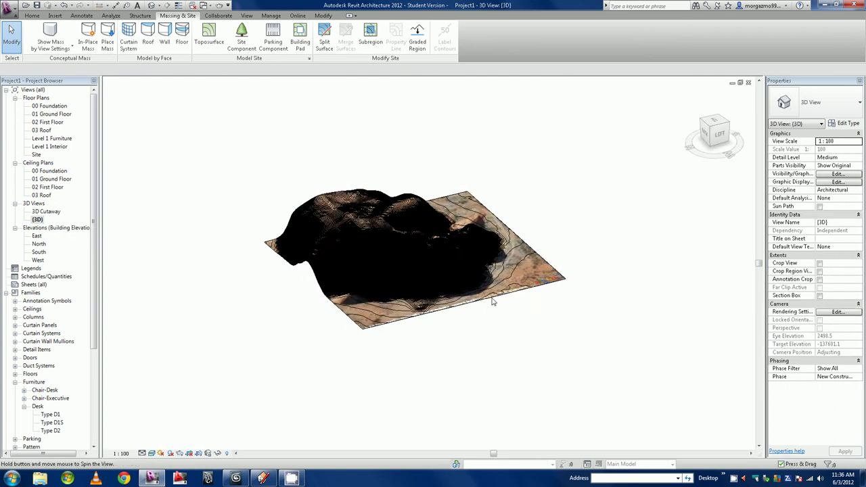
pyautogui.scroll(2, 413, 279)
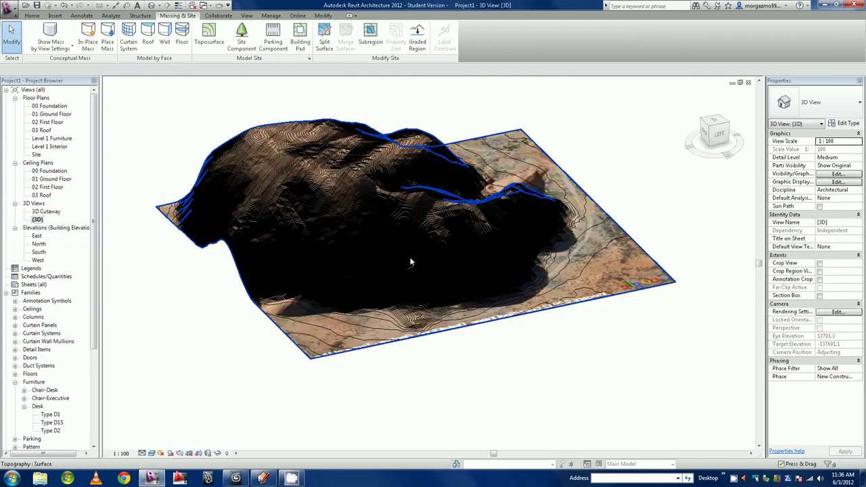
pyautogui.scroll(1, 410, 261)
pyautogui.moveTo(411, 258); pyautogui.dragTo(408, 332, button='middle')
pyautogui.scroll(1, 408, 332)
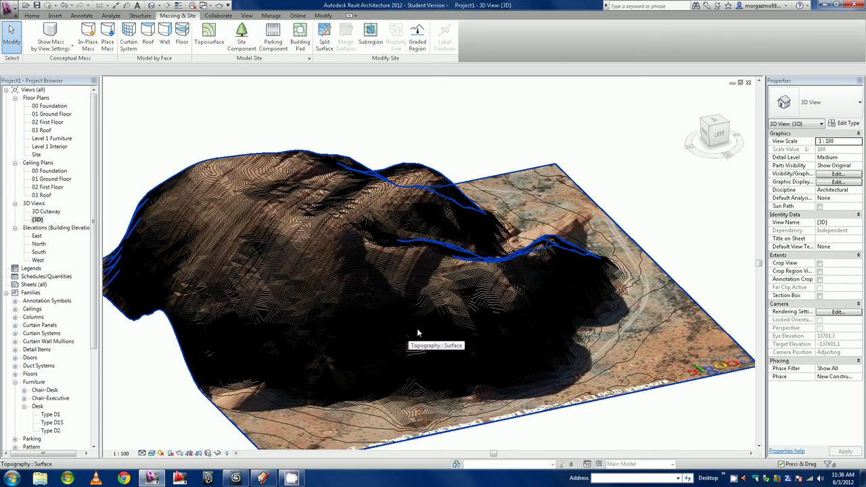
pyautogui.click(433, 327)
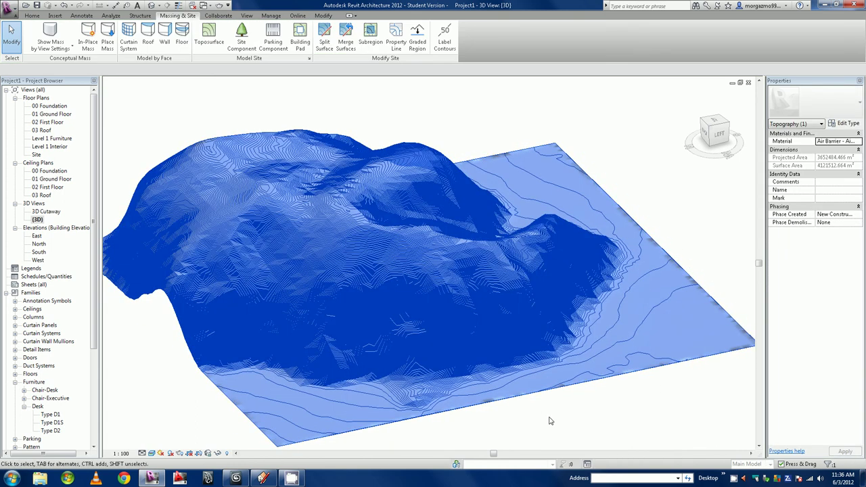
pyautogui.click(550, 421)
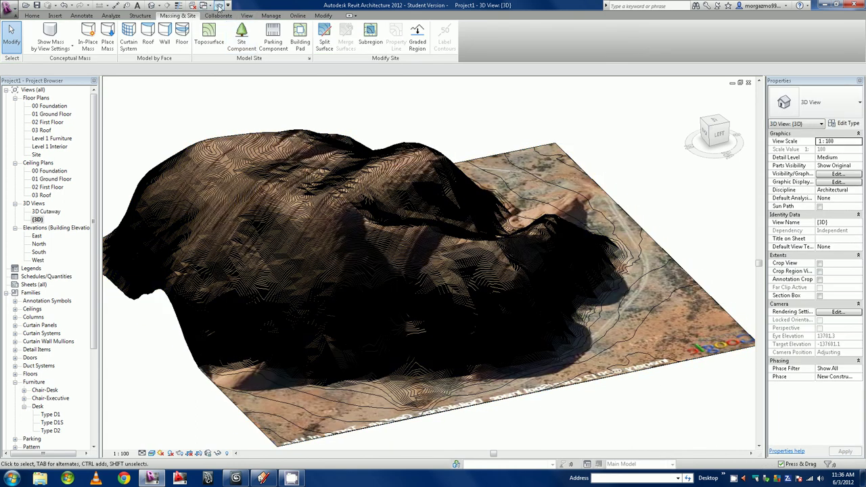
# Step: Render the 3D view at Low quality and save the rendering to the project with its default name
pyautogui.click(220, 6)
pyautogui.moveTo(819, 89); pyautogui.dragTo(724, 83)
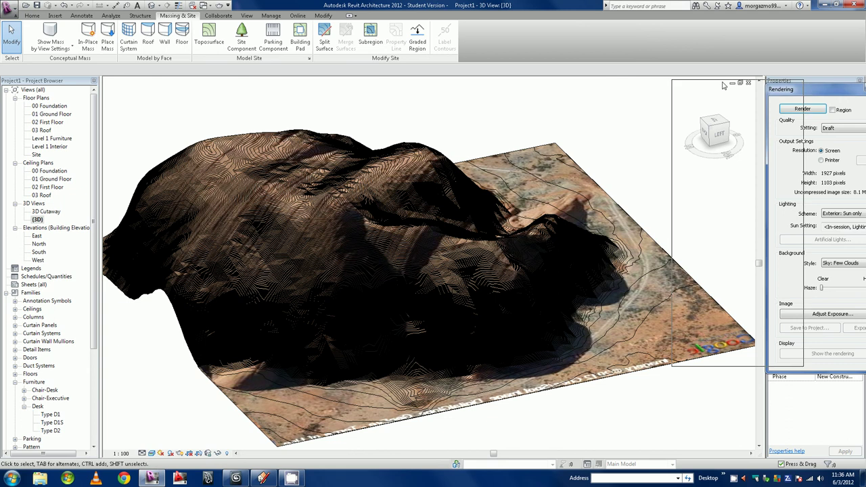
pyautogui.click(746, 123)
pyautogui.click(745, 136)
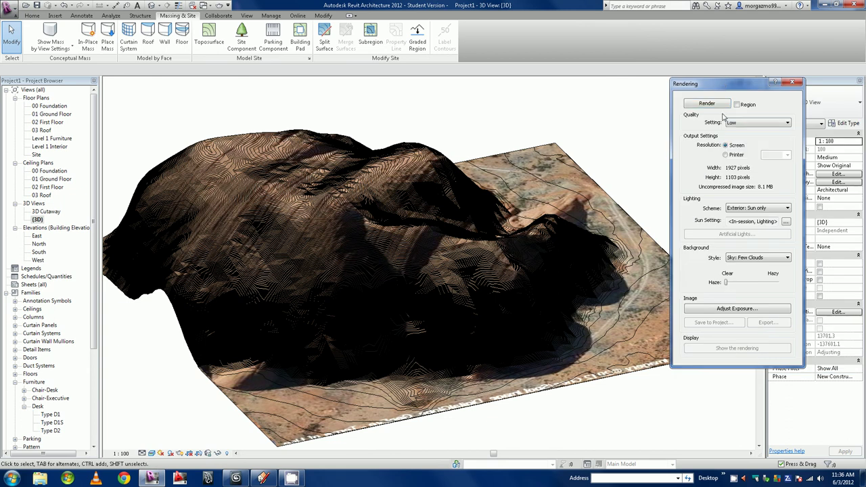
pyautogui.click(720, 105)
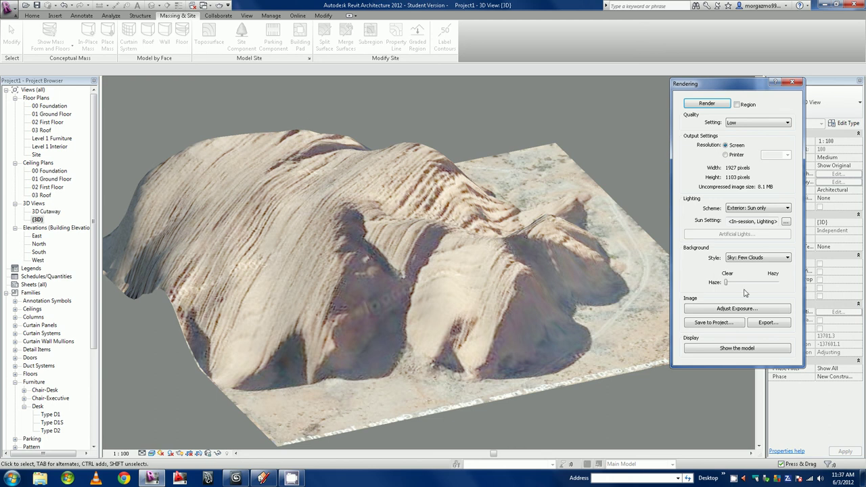
pyautogui.click(727, 322)
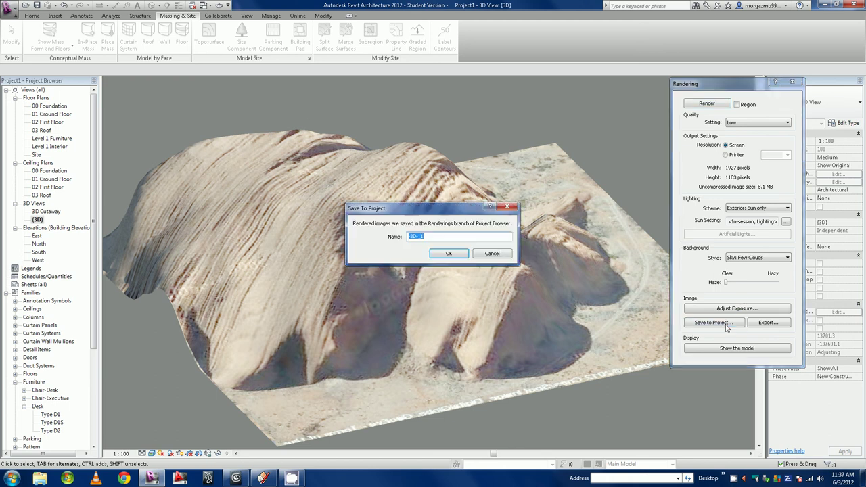
pyautogui.click(449, 256)
pyautogui.click(792, 82)
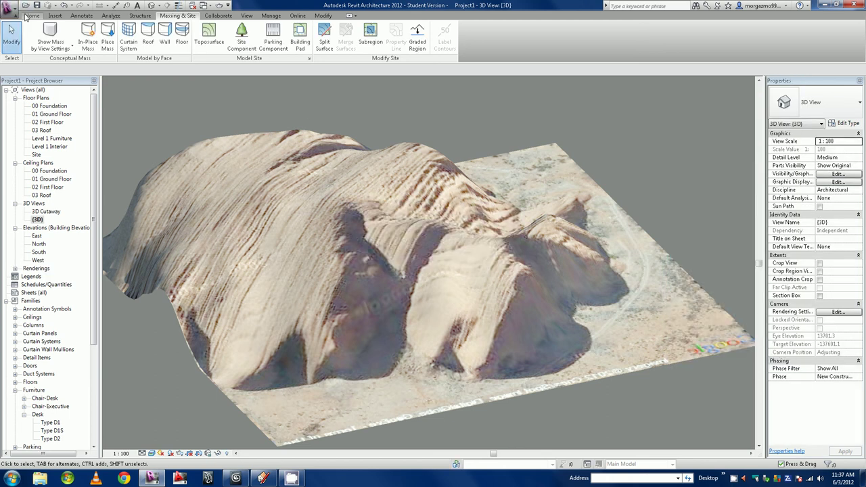
# Step: Save the model as a Revit project named Uluru on the Desktop after checking save options
pyautogui.click(8, 7)
pyautogui.moveTo(33, 109)
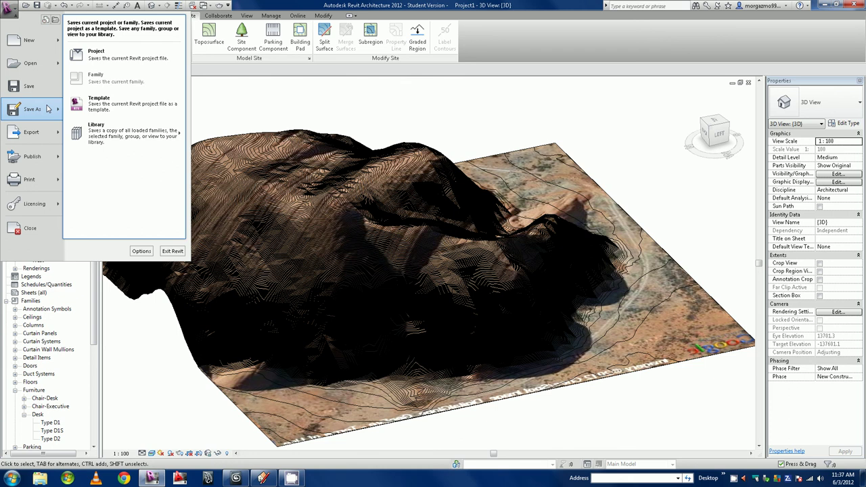
pyautogui.click(88, 60)
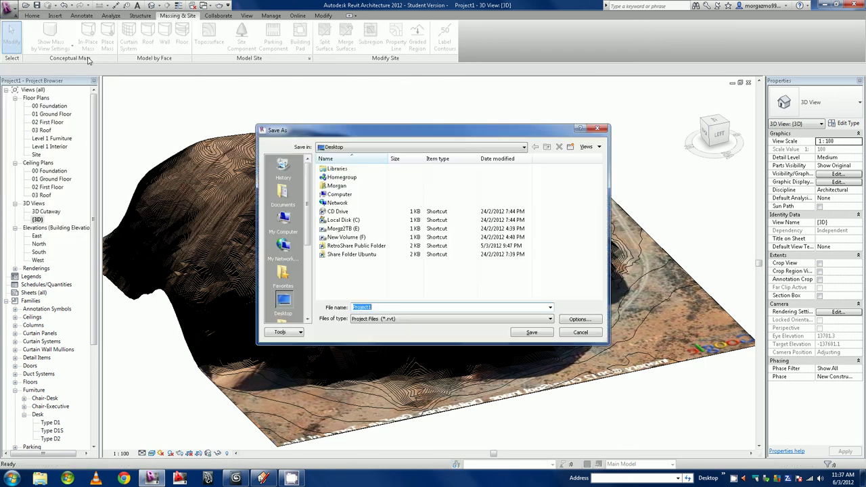
pyautogui.write('Uluru')
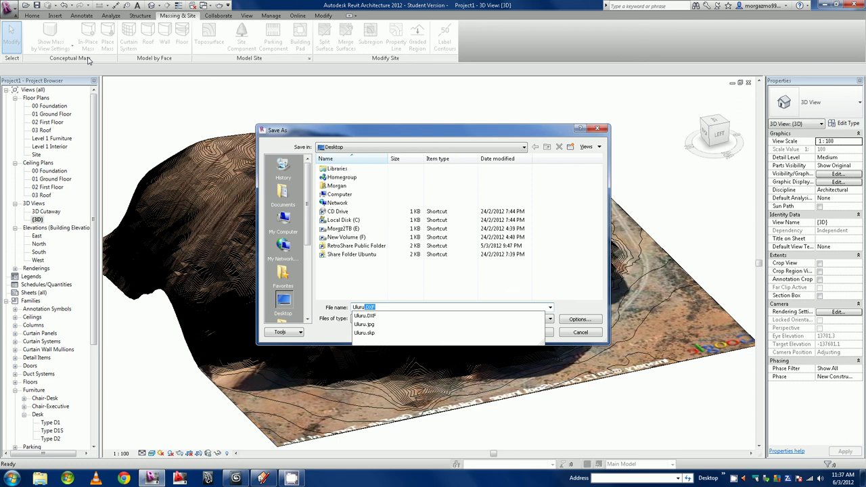
pyautogui.press('BackSpace')
pyautogui.press('BackSpace')
pyautogui.press('BackSpace')
pyautogui.press('BackSpace')
pyautogui.press('Escape')
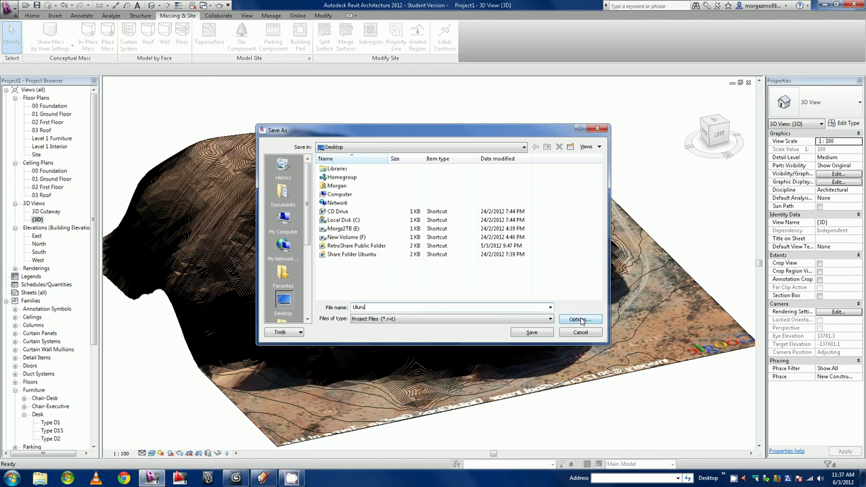
pyautogui.click(579, 320)
pyautogui.click(494, 301)
pyautogui.click(534, 330)
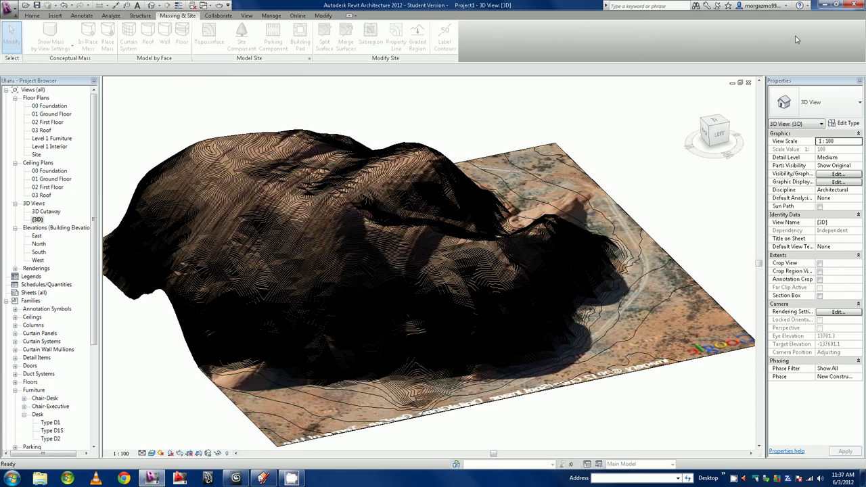